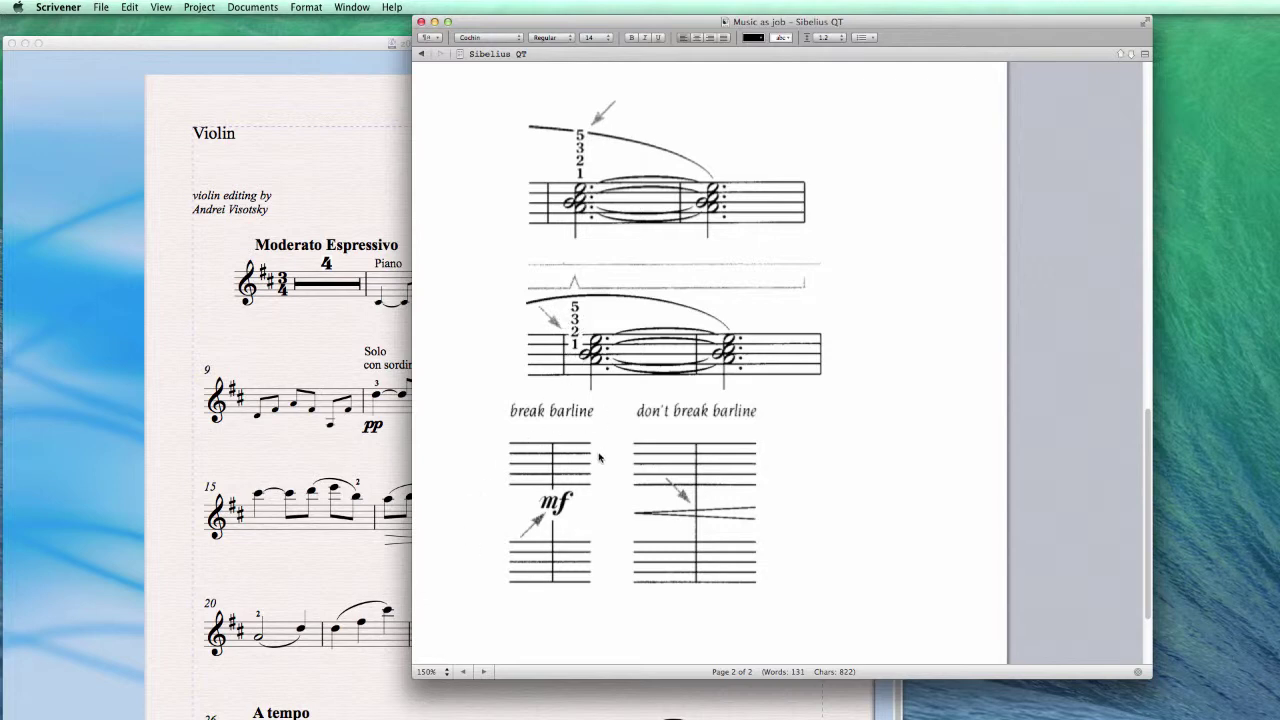
- Bring the Toselli Serenata violin score in Sibelius in front of the Scrivener notes
{"action": "left_click", "coordinate": [259, 560]}
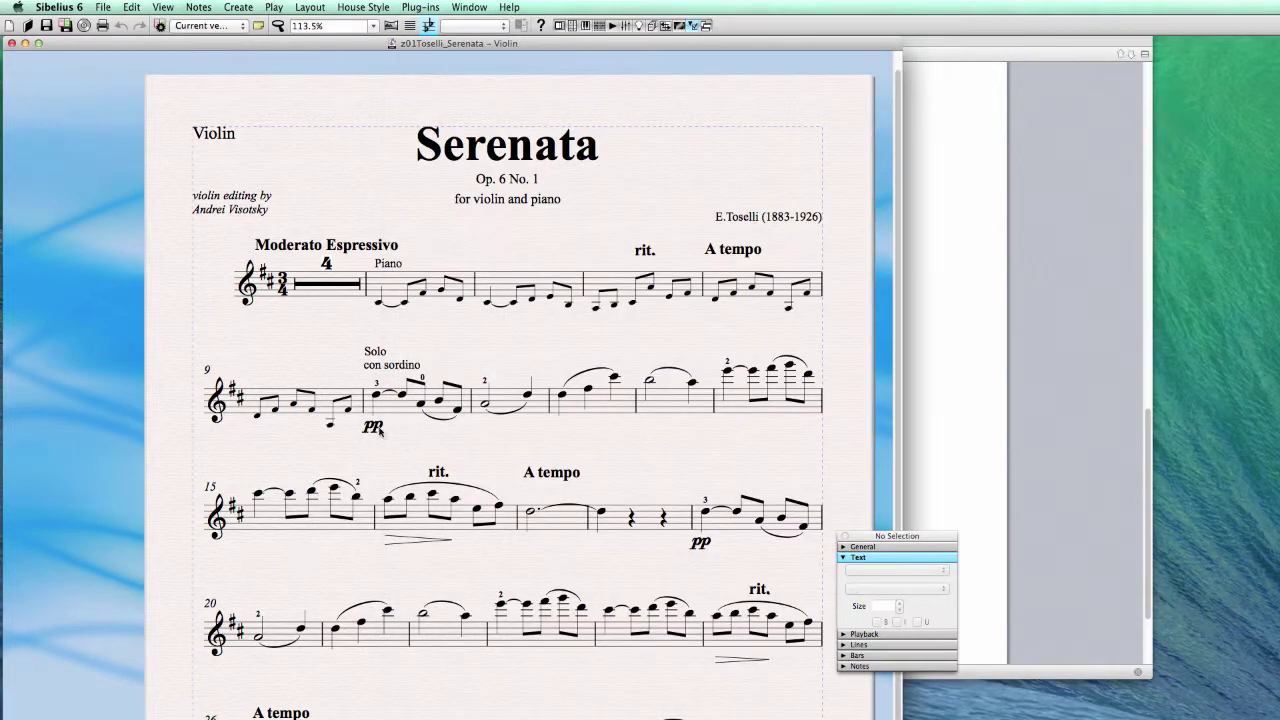
- Nudge the bar 10 pp, drop the 3 fingering beside bar 11's note, then show Scrivener
{"action": "left_click_drag", "start_coordinate": [381, 432], "coordinate": [399, 413]}
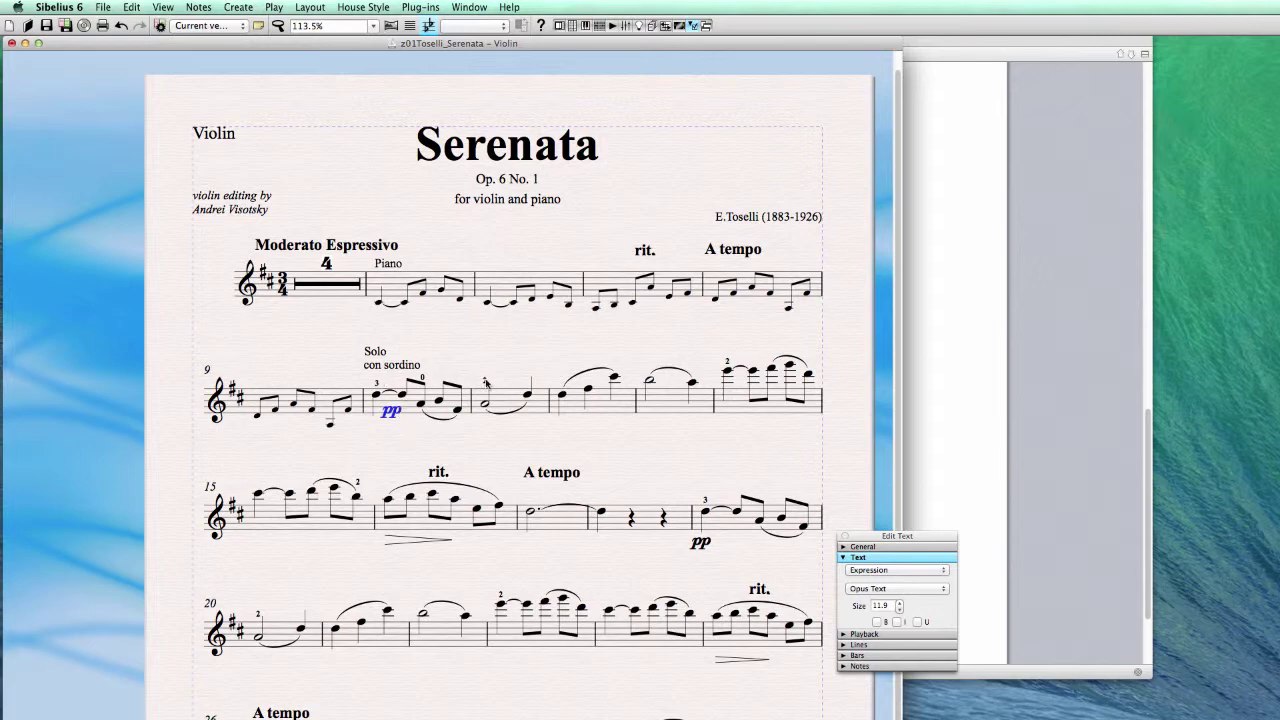
{"action": "key", "text": "super+equal"}
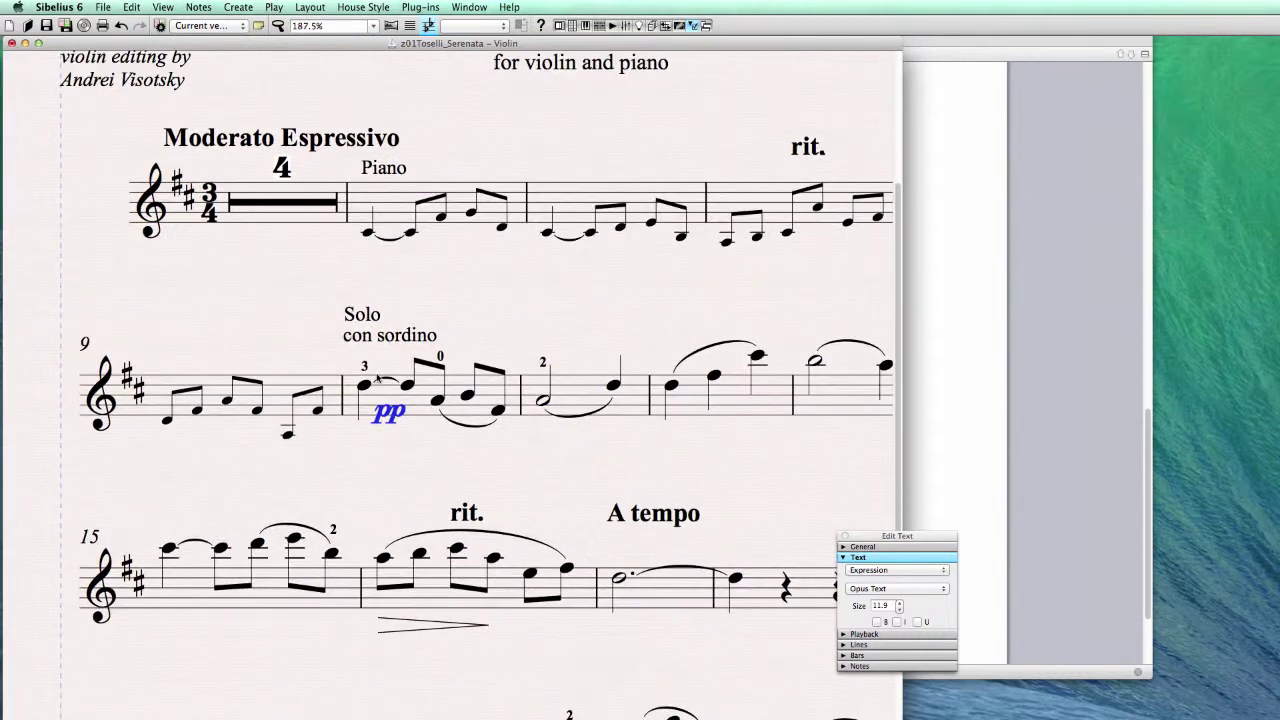
{"action": "left_click", "coordinate": [364, 367]}
{"action": "left_click_drag", "start_coordinate": [364, 368], "coordinate": [607, 417]}
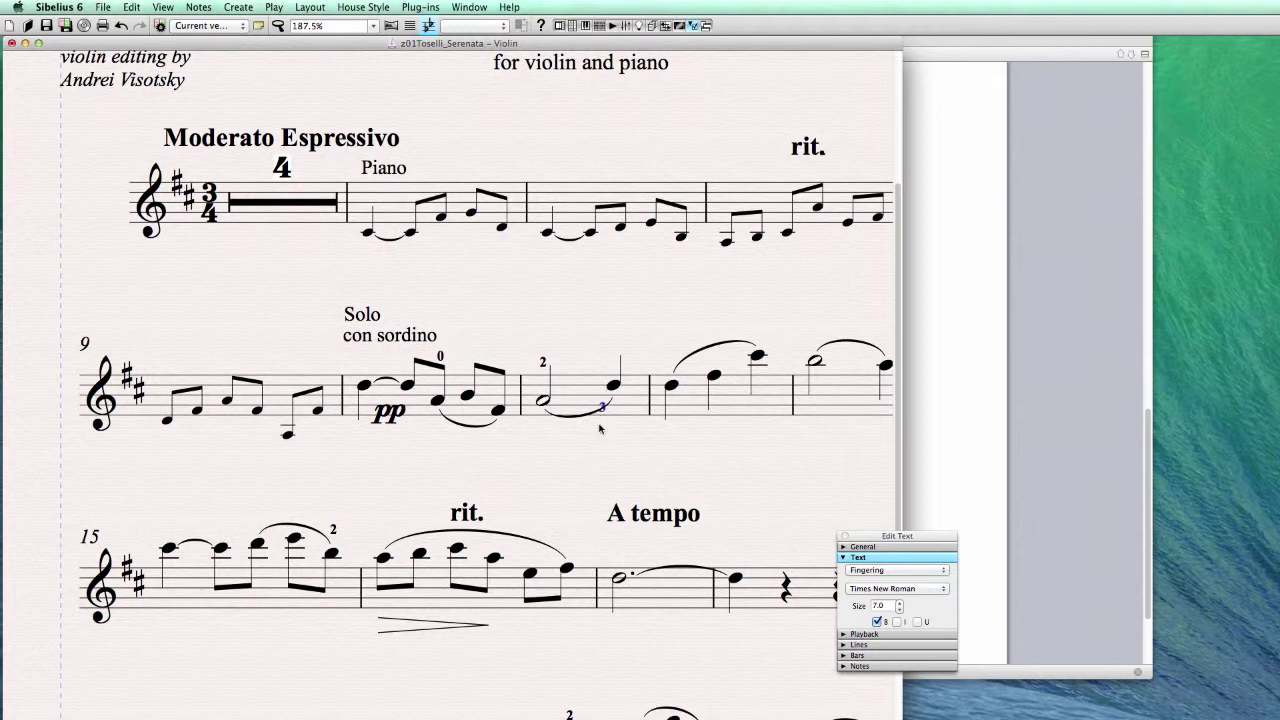
{"action": "left_click", "coordinate": [906, 450]}
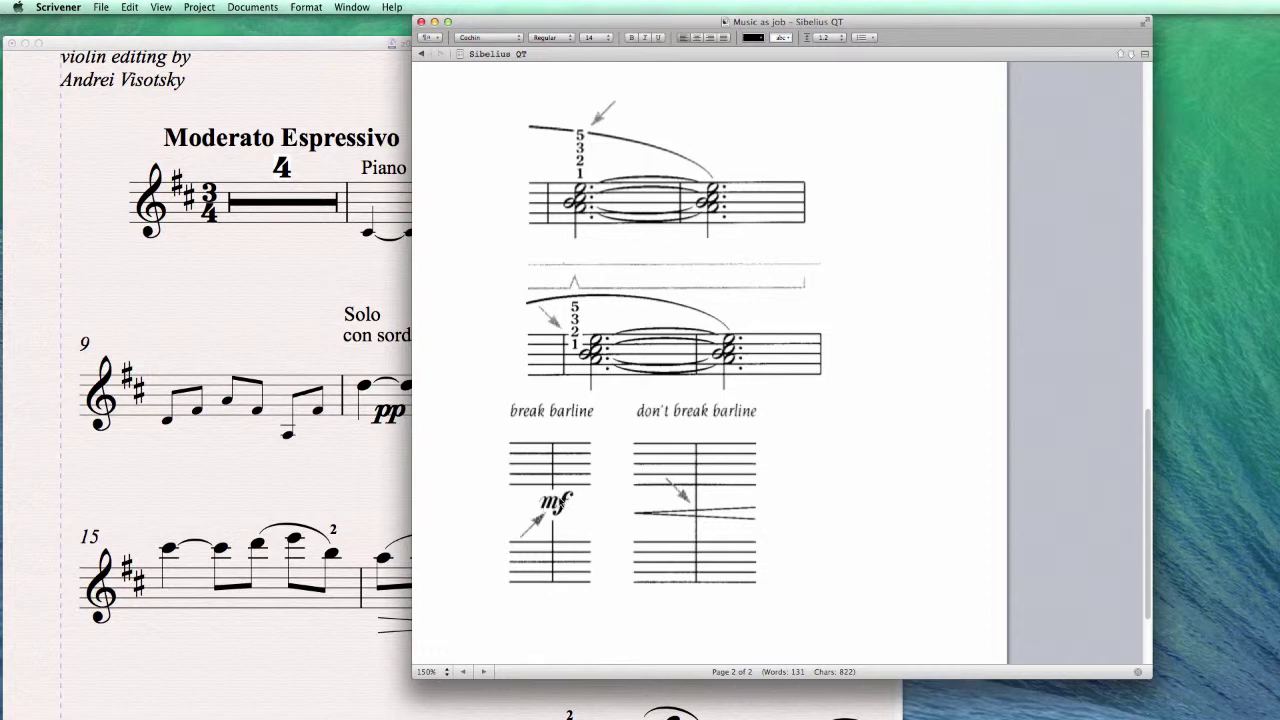
- Bring the score forward, widen its window, and retype the bar 11 fingering as 2
{"action": "left_click", "coordinate": [367, 491]}
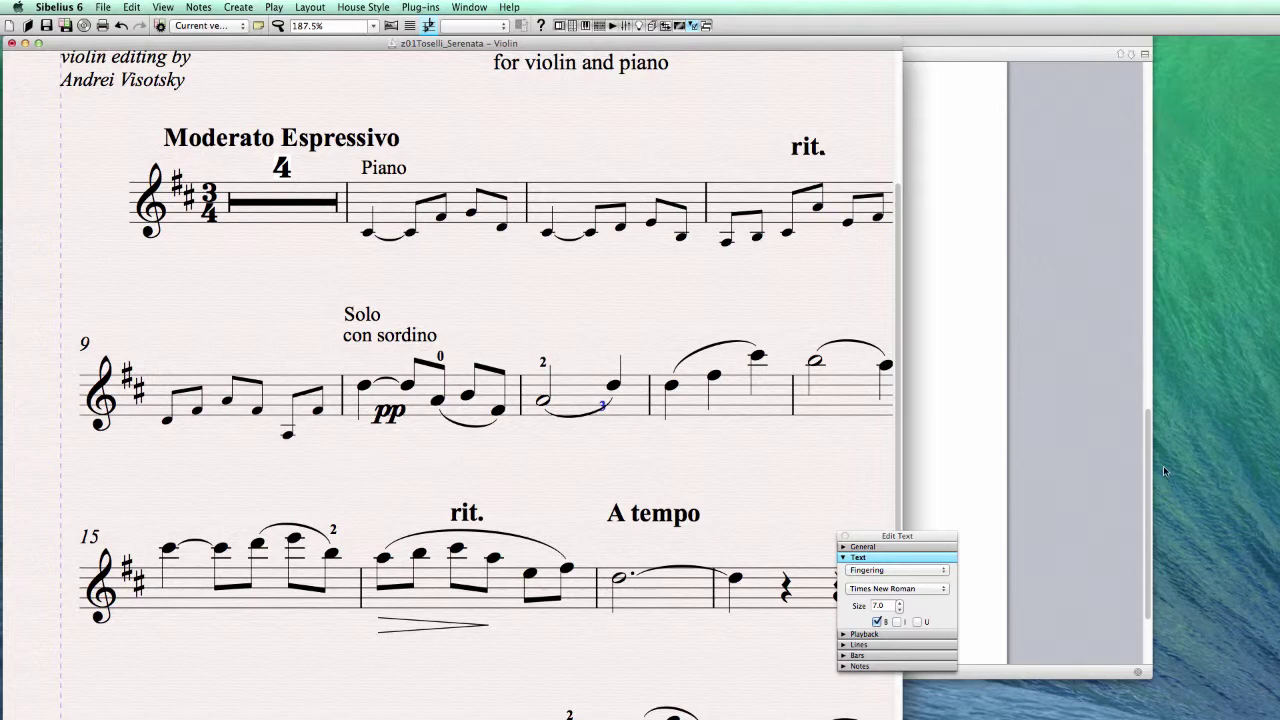
{"action": "key", "text": "Escape"}
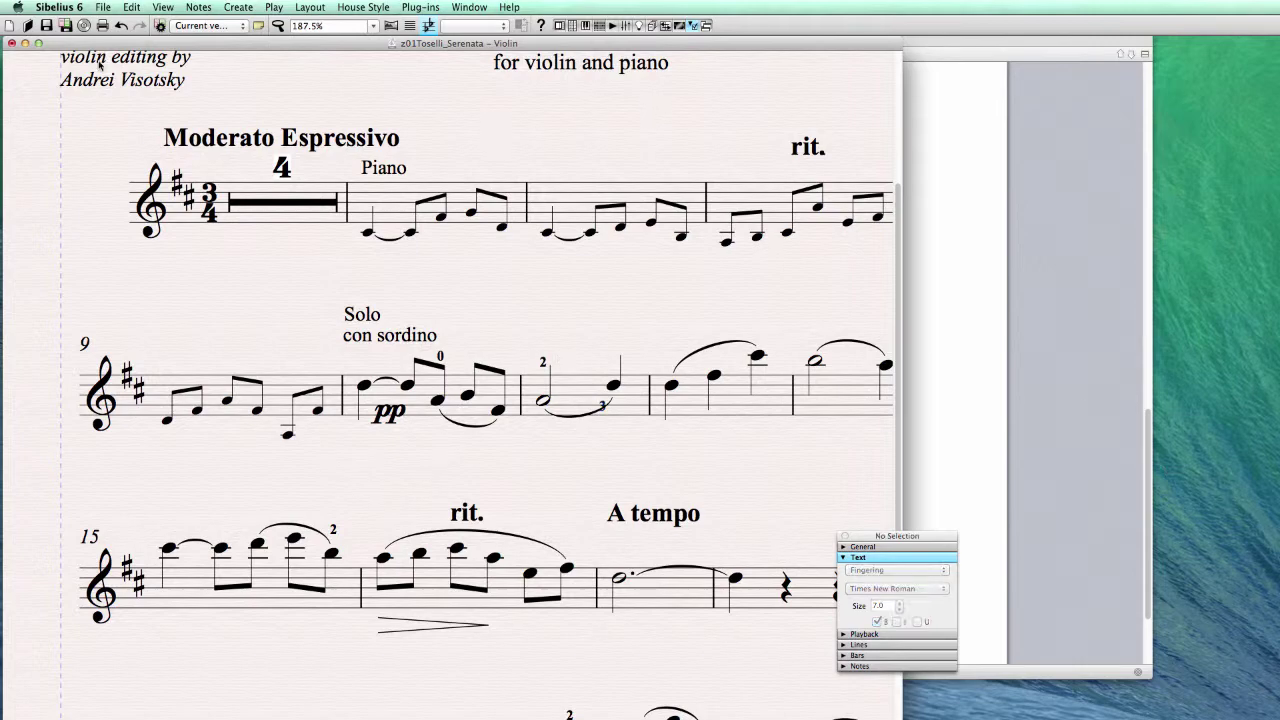
{"action": "left_click", "coordinate": [37, 44]}
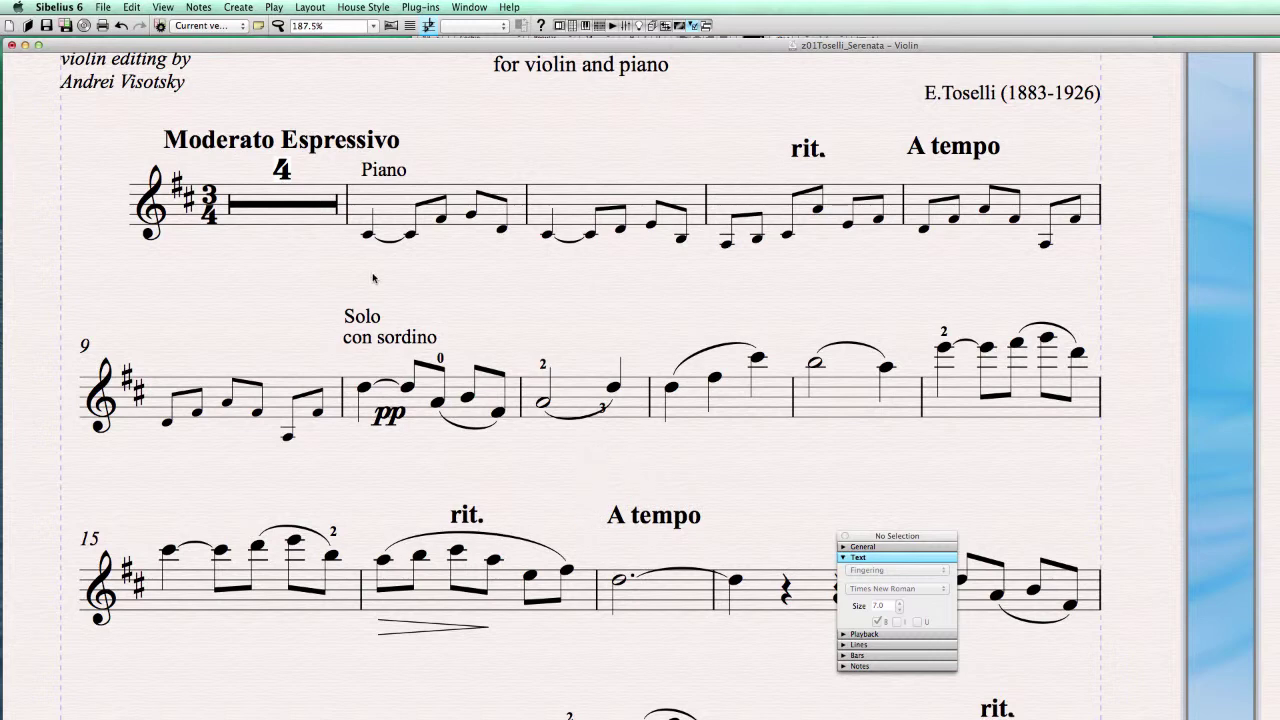
{"action": "left_click", "coordinate": [542, 364]}
{"action": "type", "text": "2"}
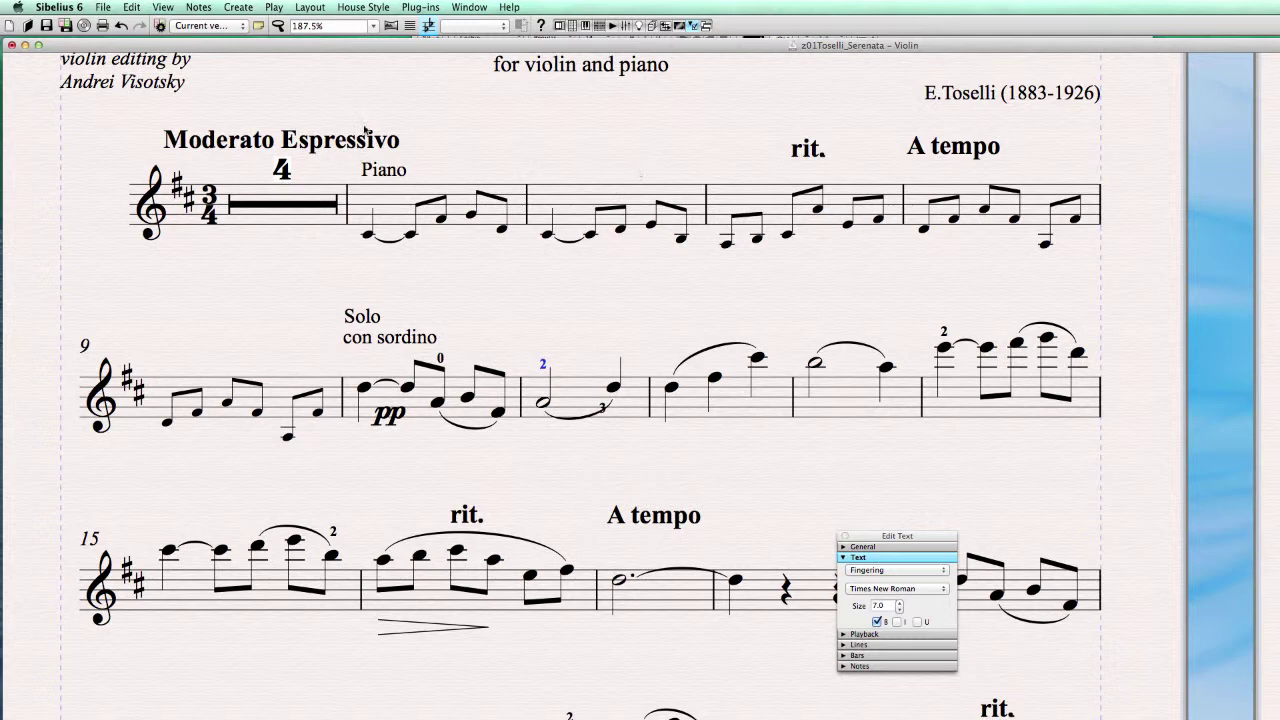
- Tick Erase background on the Border settings of the Fingering text style
{"action": "left_click", "coordinate": [358, 7]}
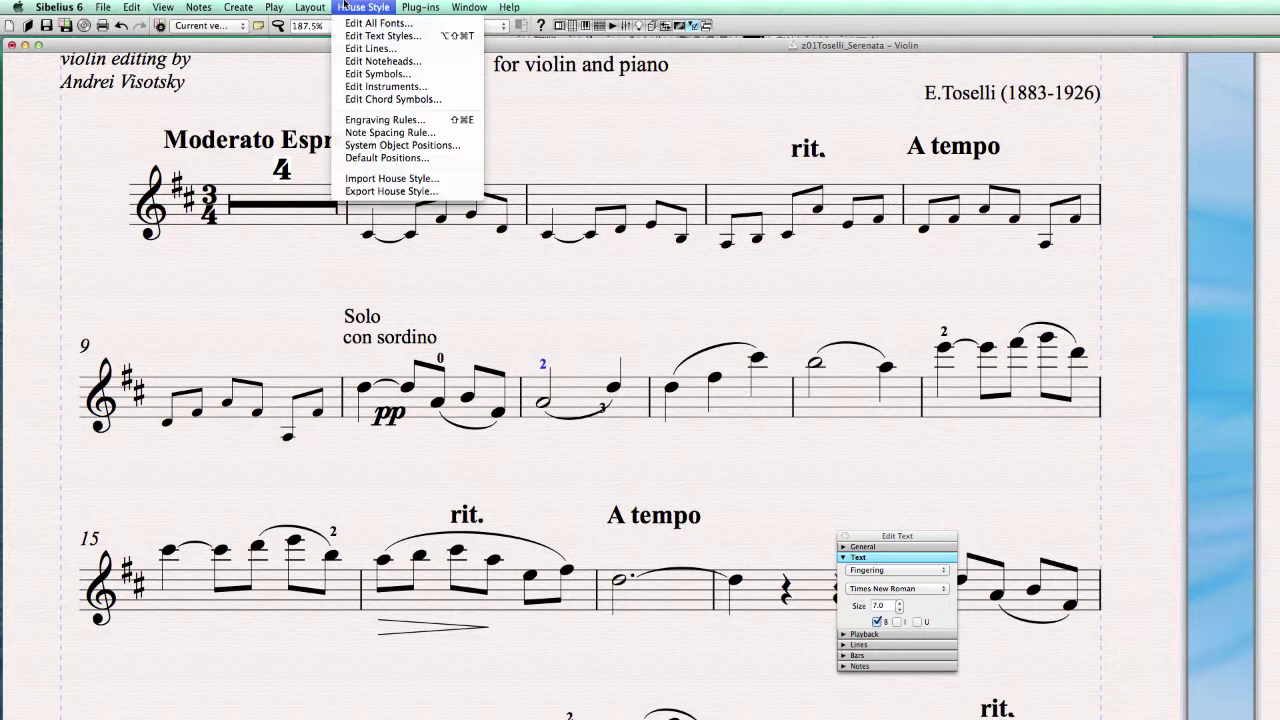
{"action": "left_click", "coordinate": [421, 37]}
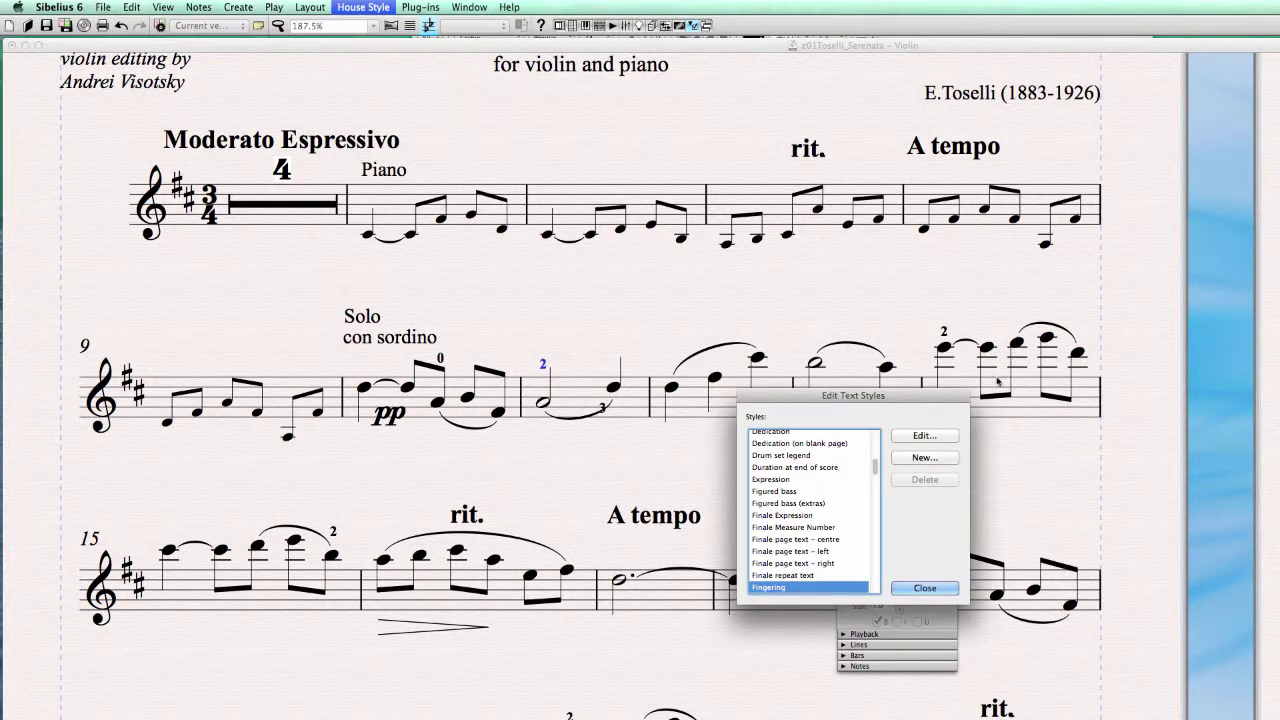
{"action": "left_click", "coordinate": [956, 437]}
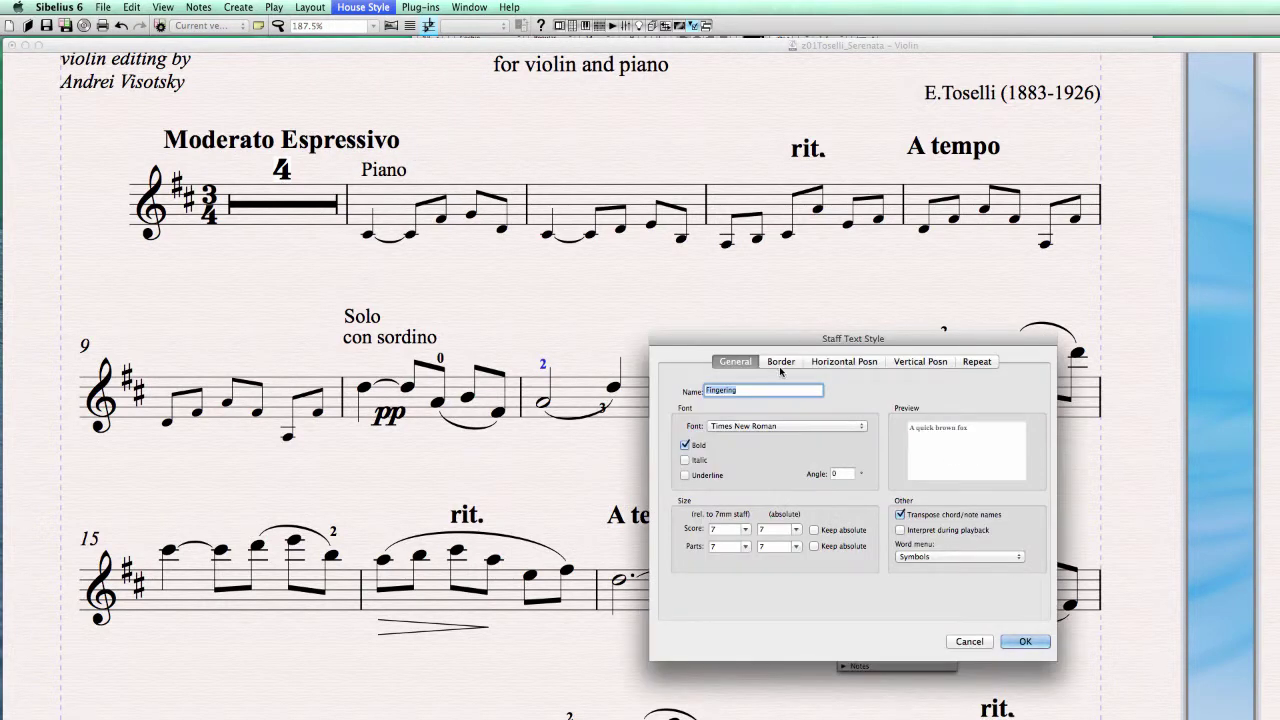
{"action": "left_click", "coordinate": [790, 366]}
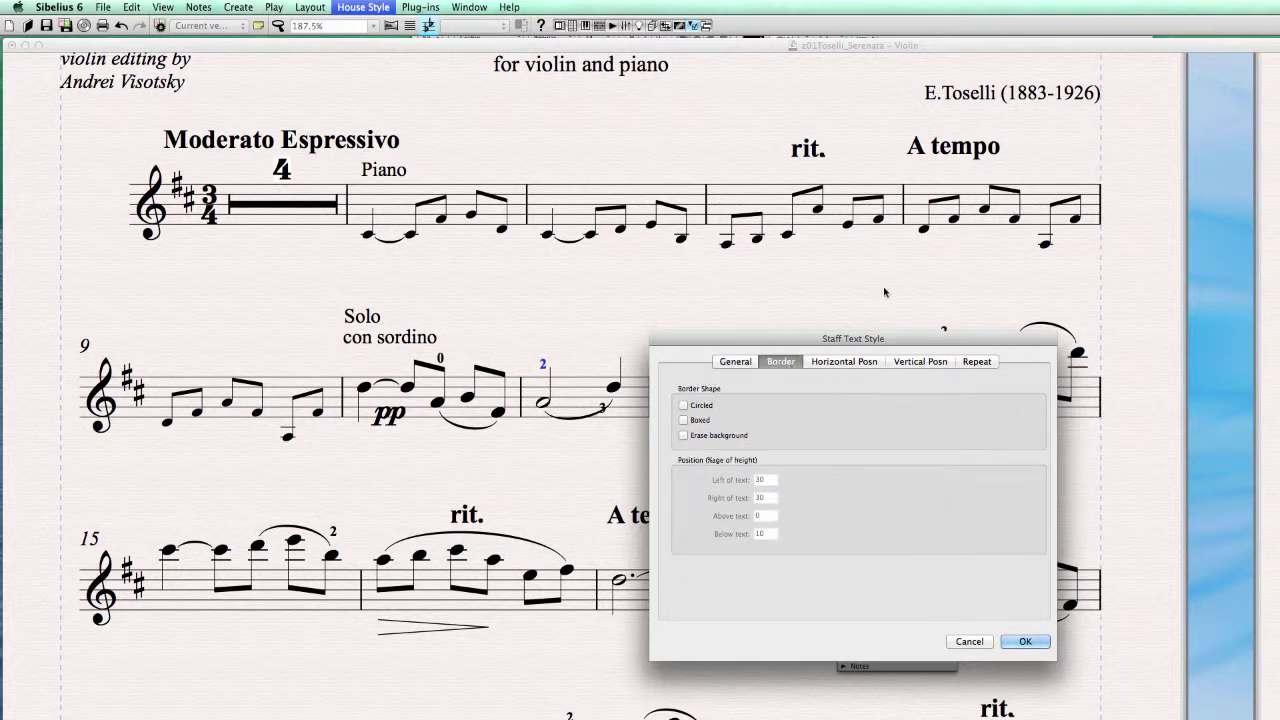
{"action": "left_click", "coordinate": [685, 436]}
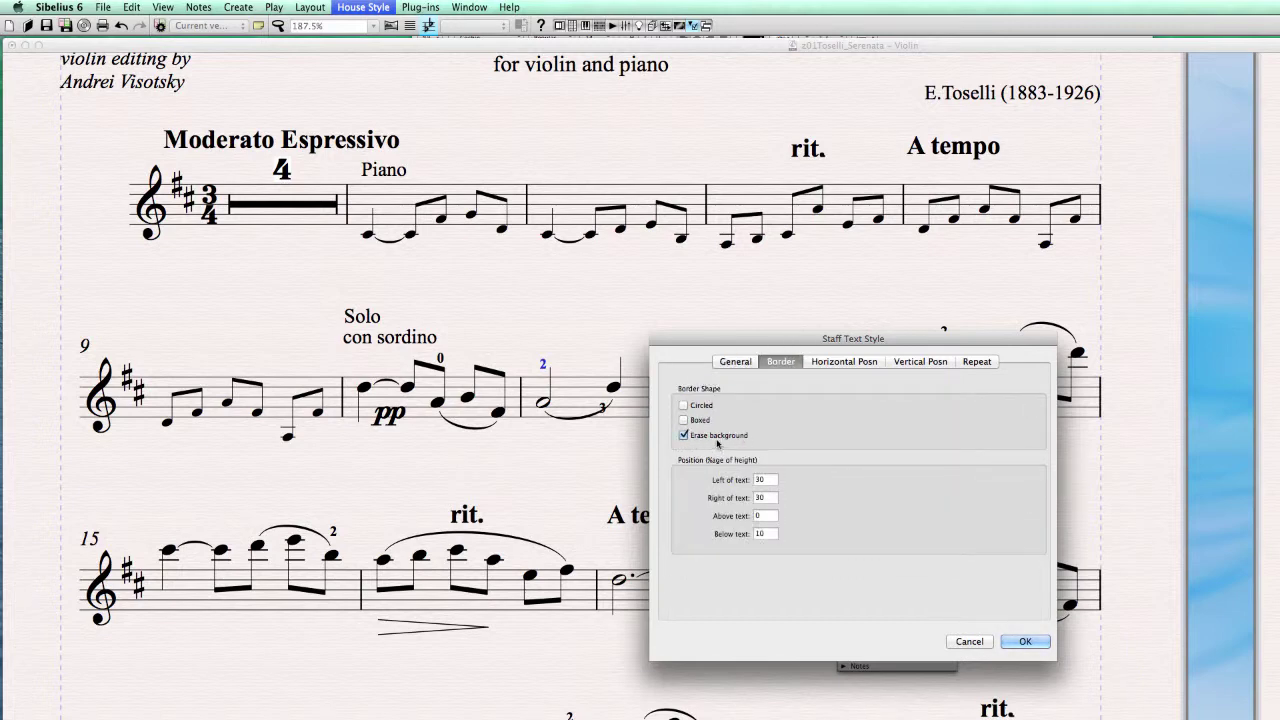
{"action": "left_click", "coordinate": [1022, 642]}
{"action": "left_click", "coordinate": [924, 588]}
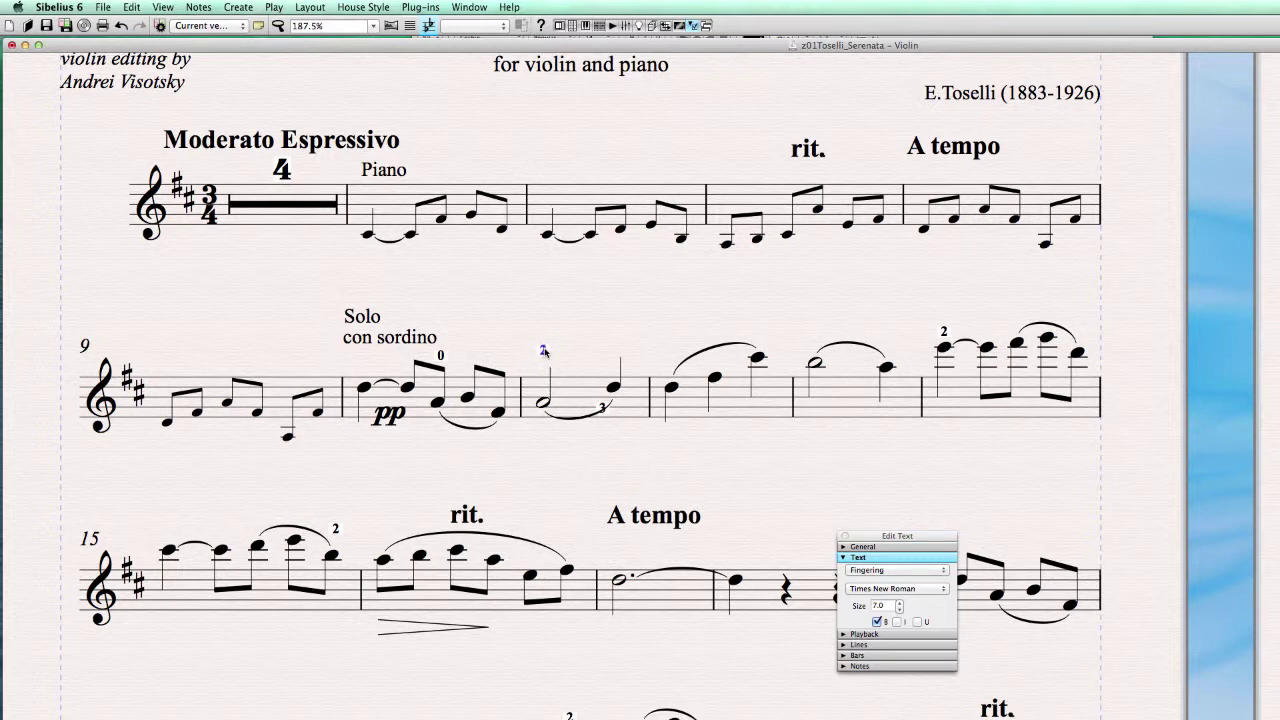
- Order the bar 11 fingering 2 to the front and drag it beside the first notehead
{"action": "key", "text": "Escape"}
{"action": "key", "text": "Escape"}
{"action": "mouse_move", "coordinate": [545, 350]}
{"action": "left_mouse_down"}
{"action": "mouse_move", "coordinate": [547, 418]}
{"action": "mouse_move", "coordinate": [553, 345]}
{"action": "mouse_move", "coordinate": [548, 405]}
{"action": "mouse_move", "coordinate": [544, 350]}
{"action": "left_mouse_up"}
{"action": "right_click", "coordinate": [544, 349]}
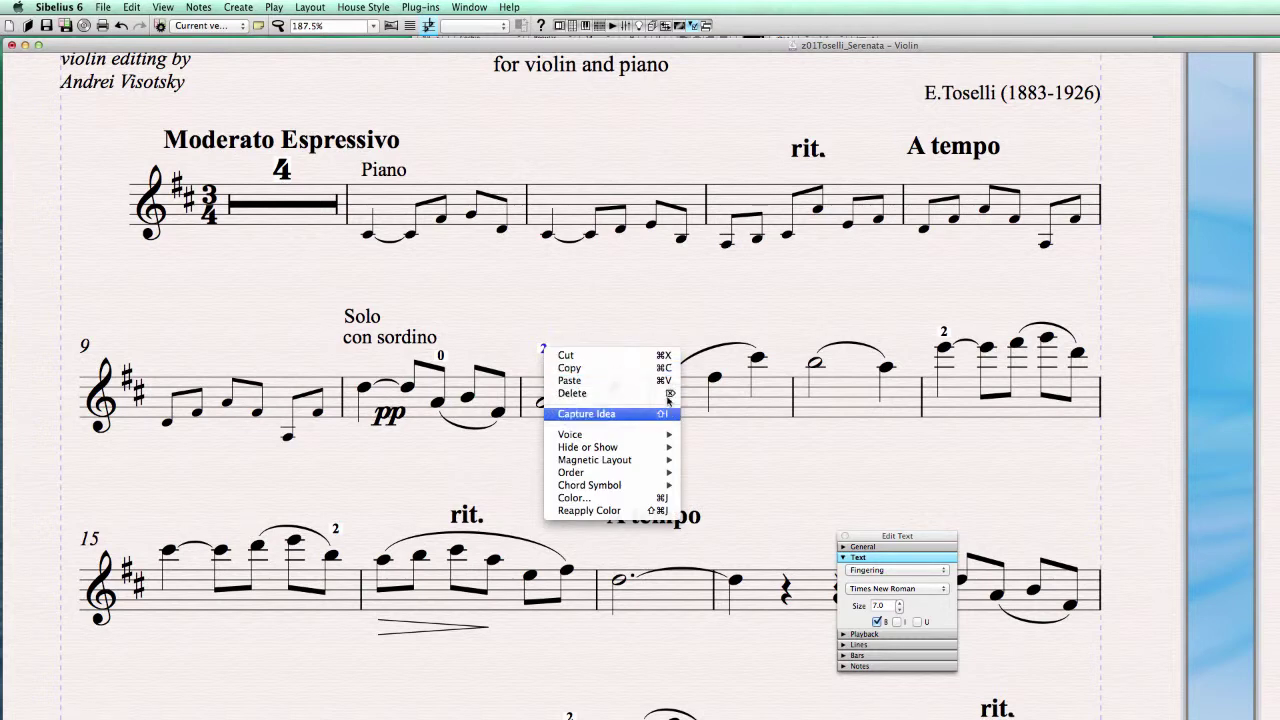
{"action": "mouse_move", "coordinate": [604, 452]}
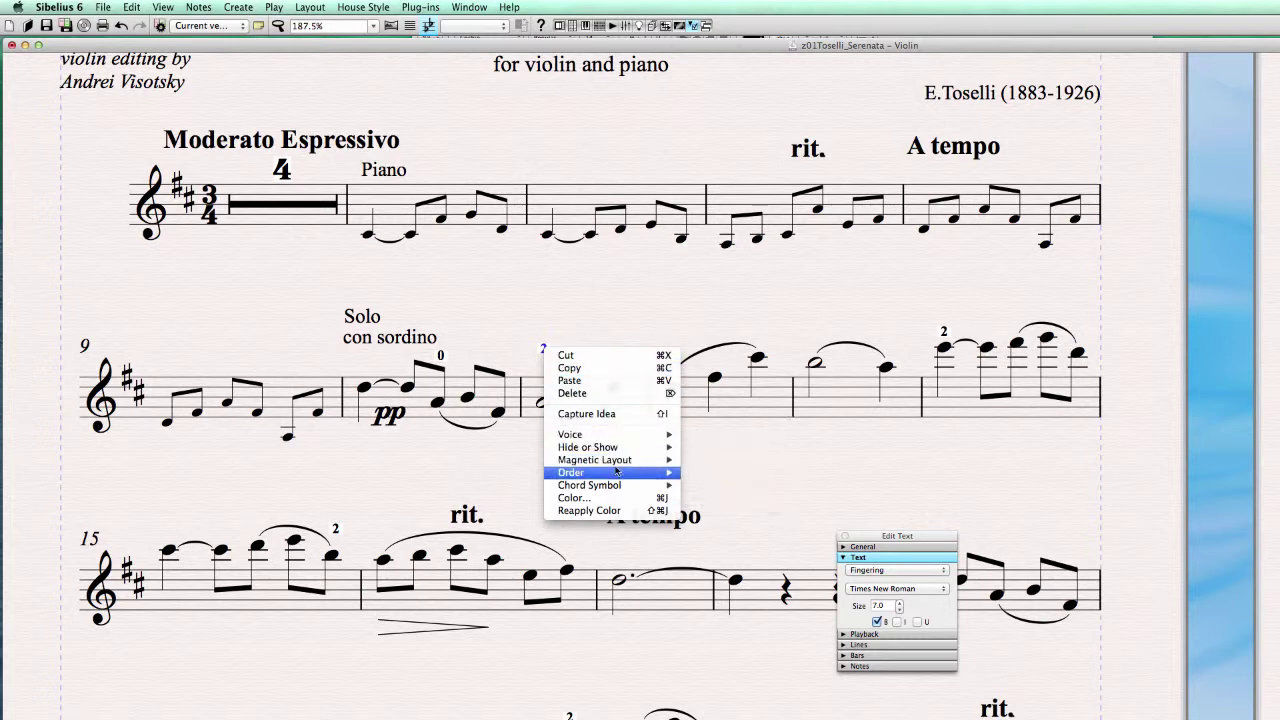
{"action": "mouse_move", "coordinate": [618, 479]}
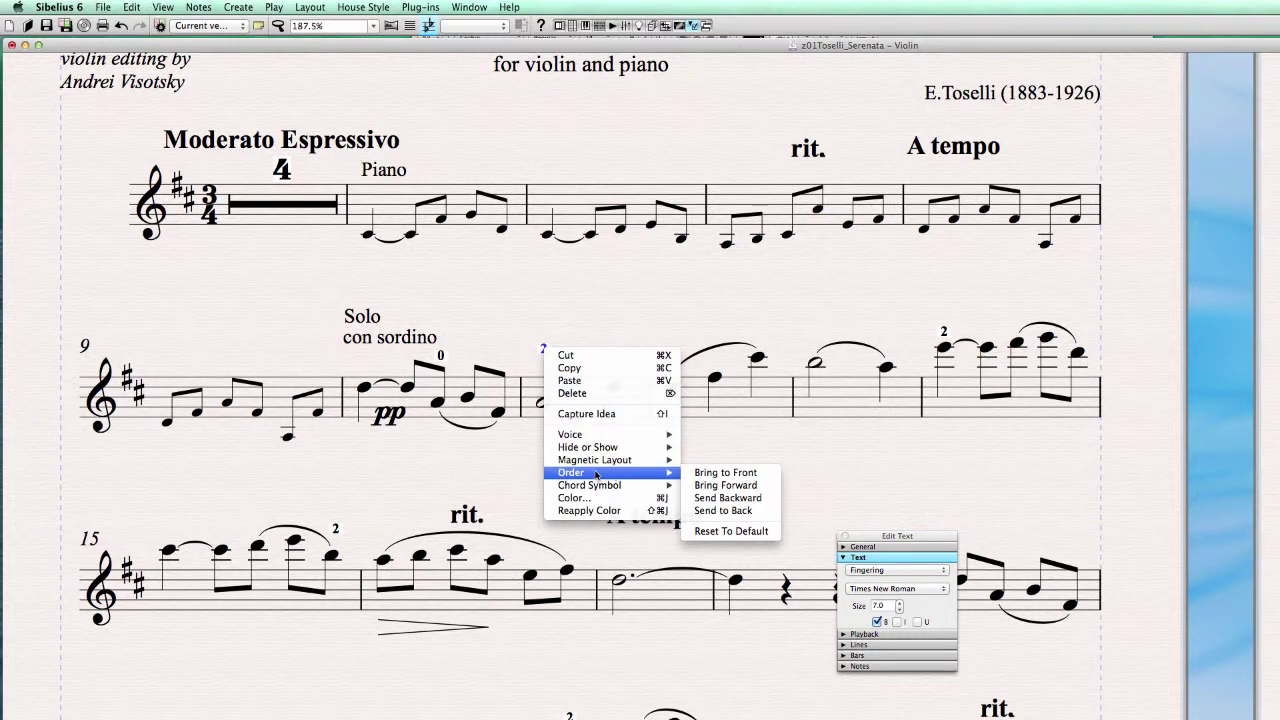
{"action": "left_click", "coordinate": [724, 473]}
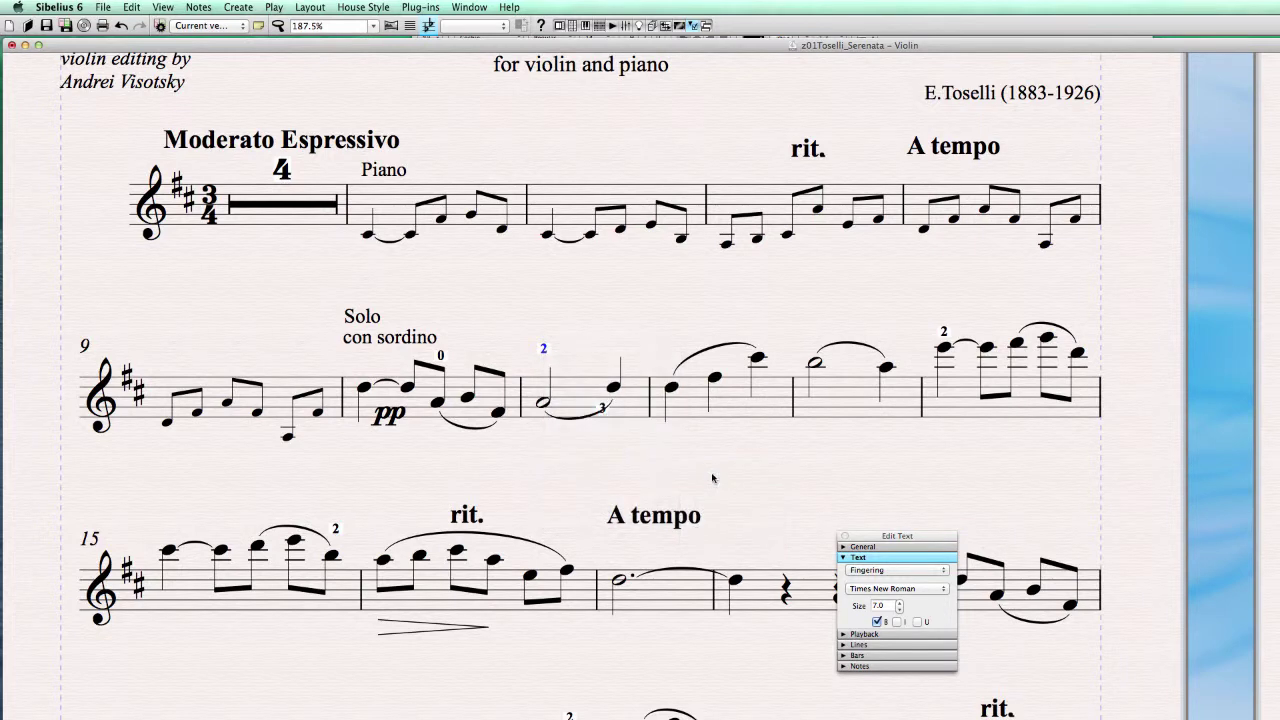
{"action": "left_click_drag", "start_coordinate": [544, 349], "coordinate": [560, 392]}
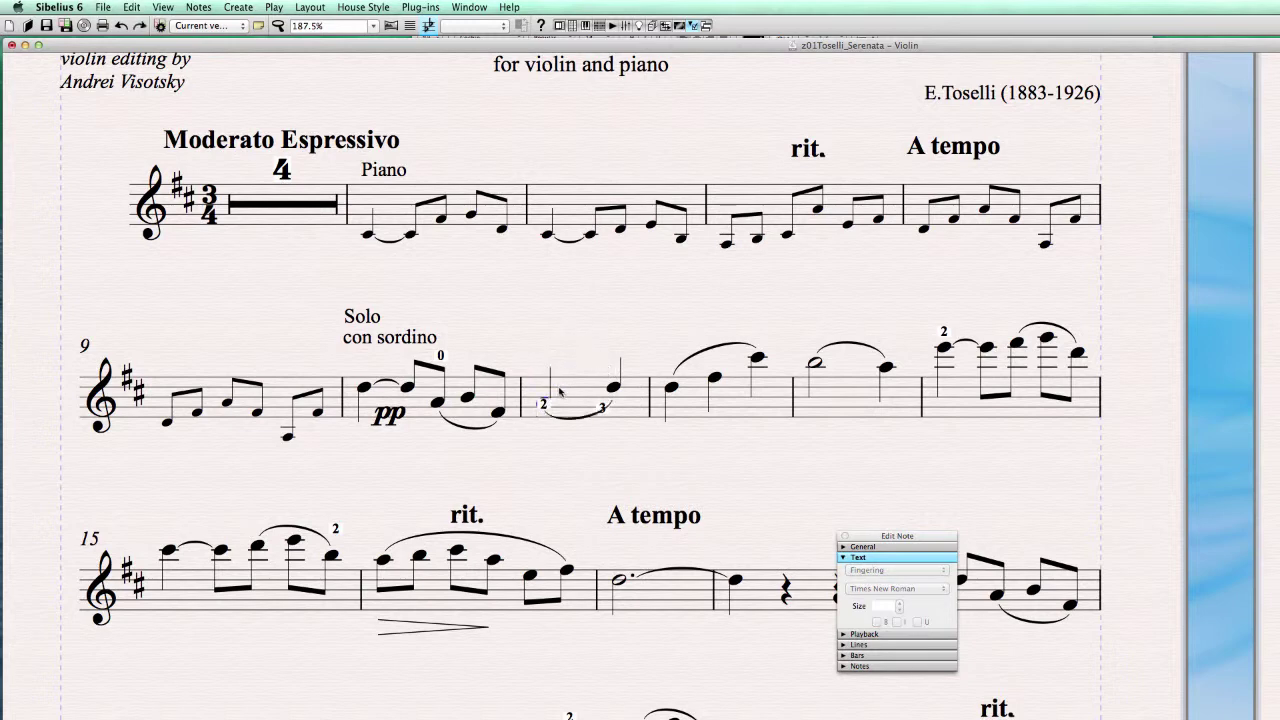
- Undo the two accidental bar 11 changes and select the bar 10 pp
{"action": "key", "text": "super+z"}
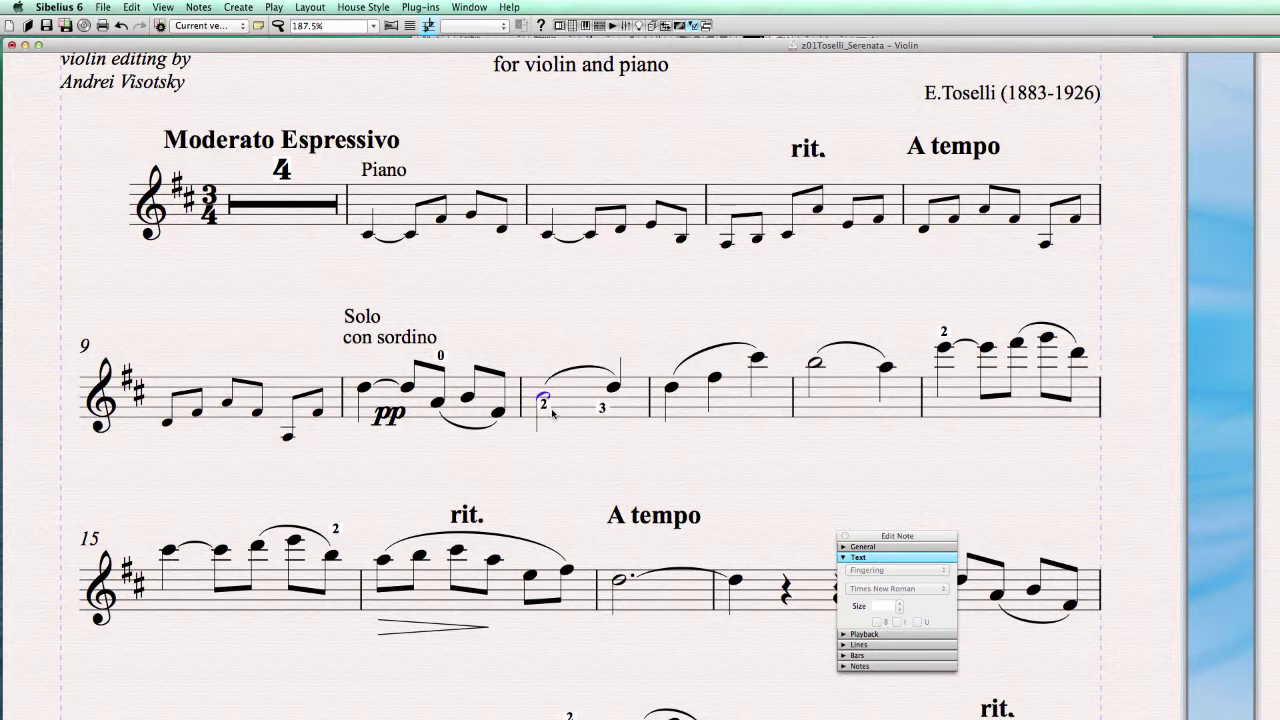
{"action": "key", "text": "super+z"}
{"action": "key", "text": "super+z"}
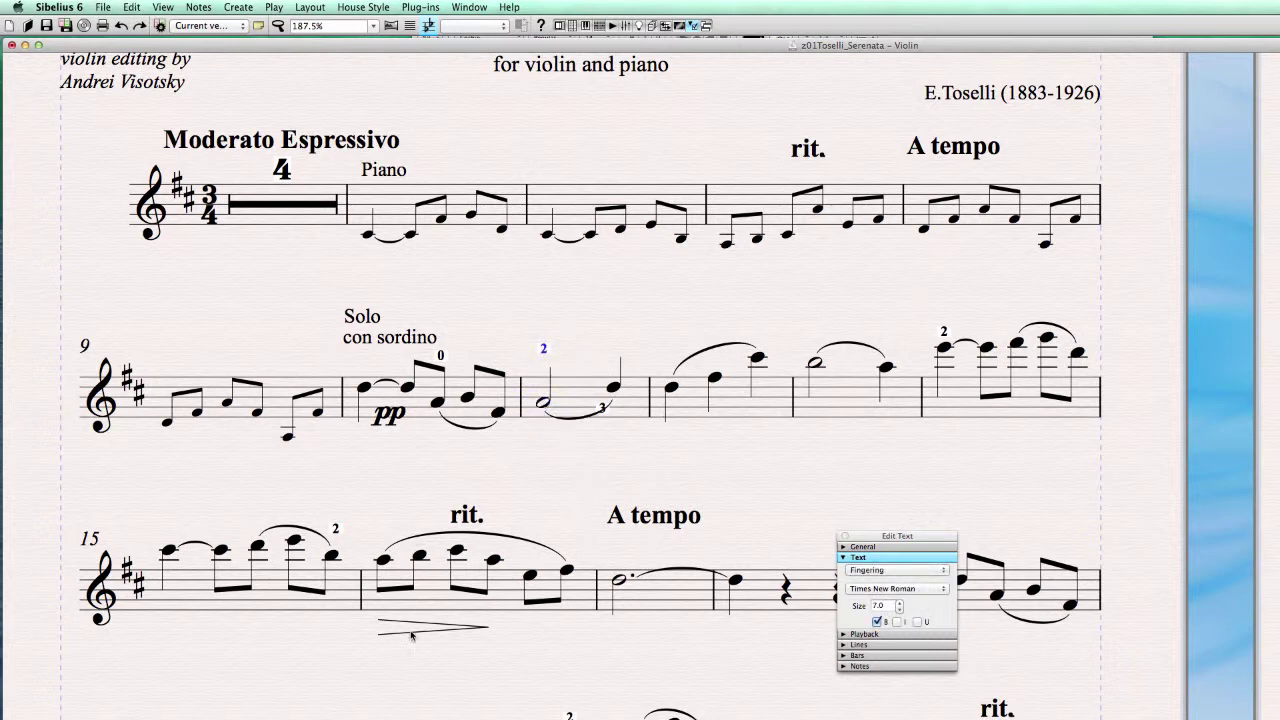
{"action": "left_click", "coordinate": [400, 412]}
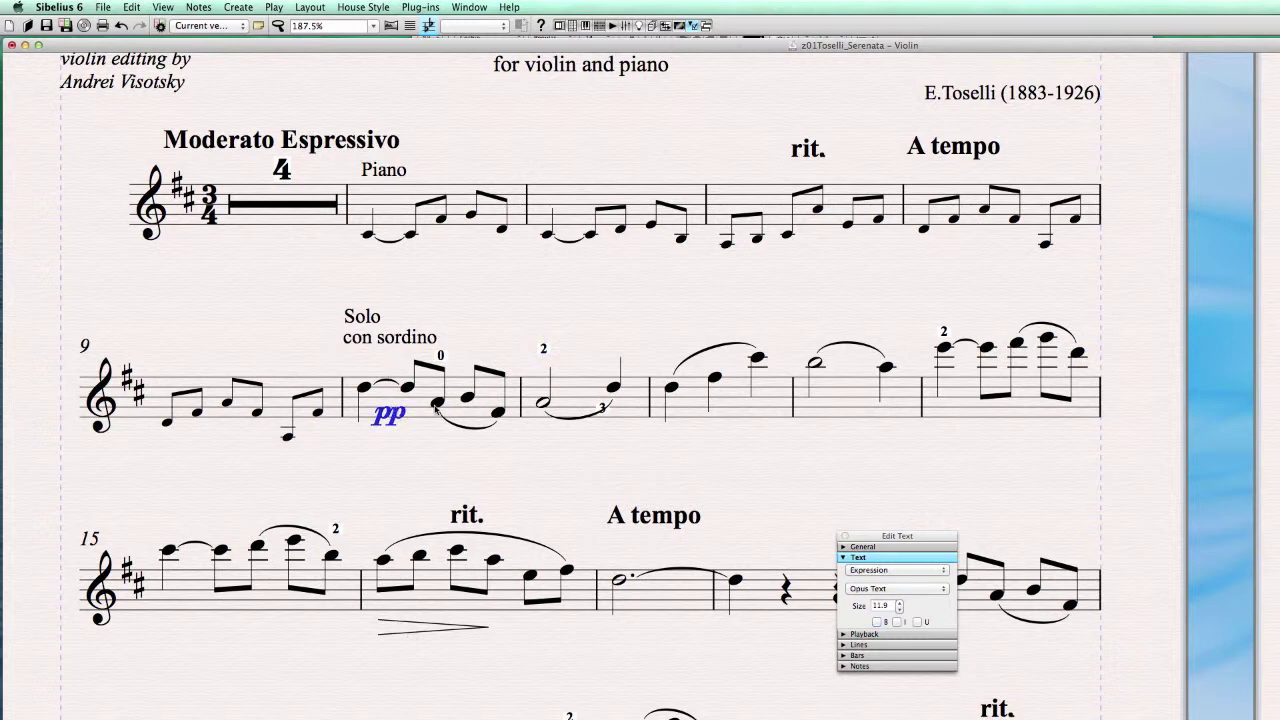
- Enable Erase background for the Expression text style and lower the pp below bar 10
{"action": "left_click", "coordinate": [384, 8]}
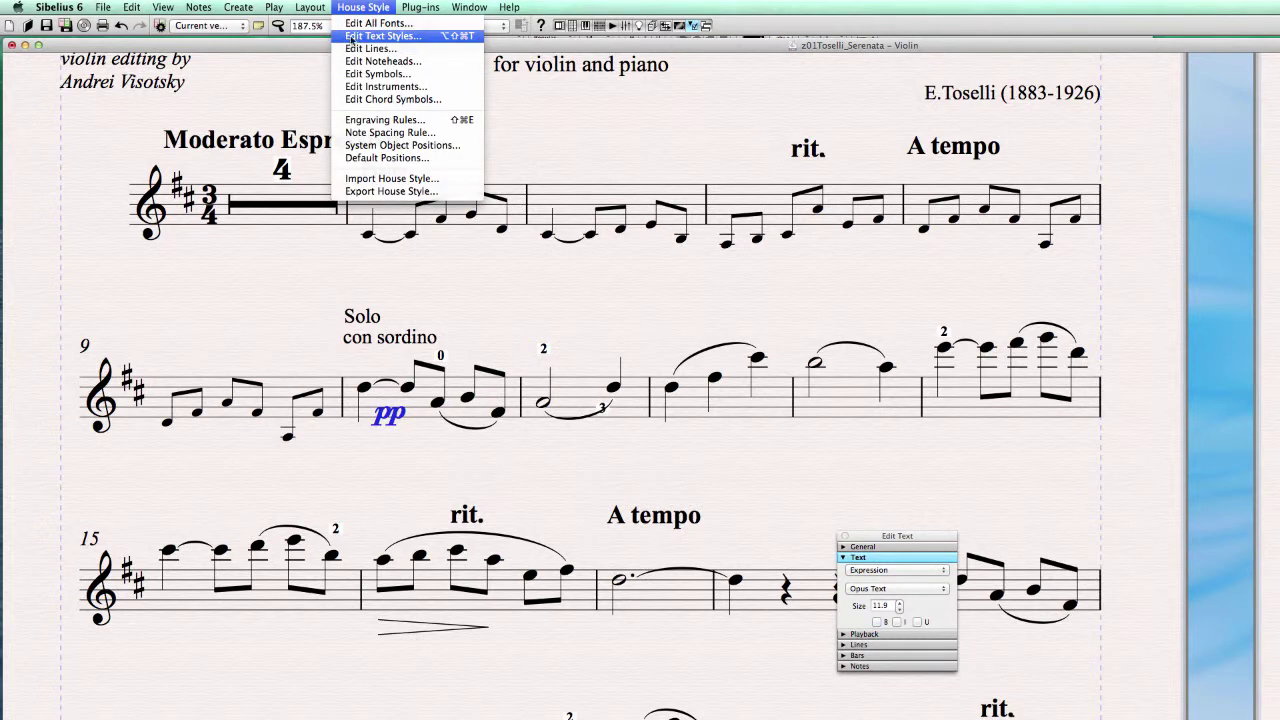
{"action": "left_click", "coordinate": [406, 38]}
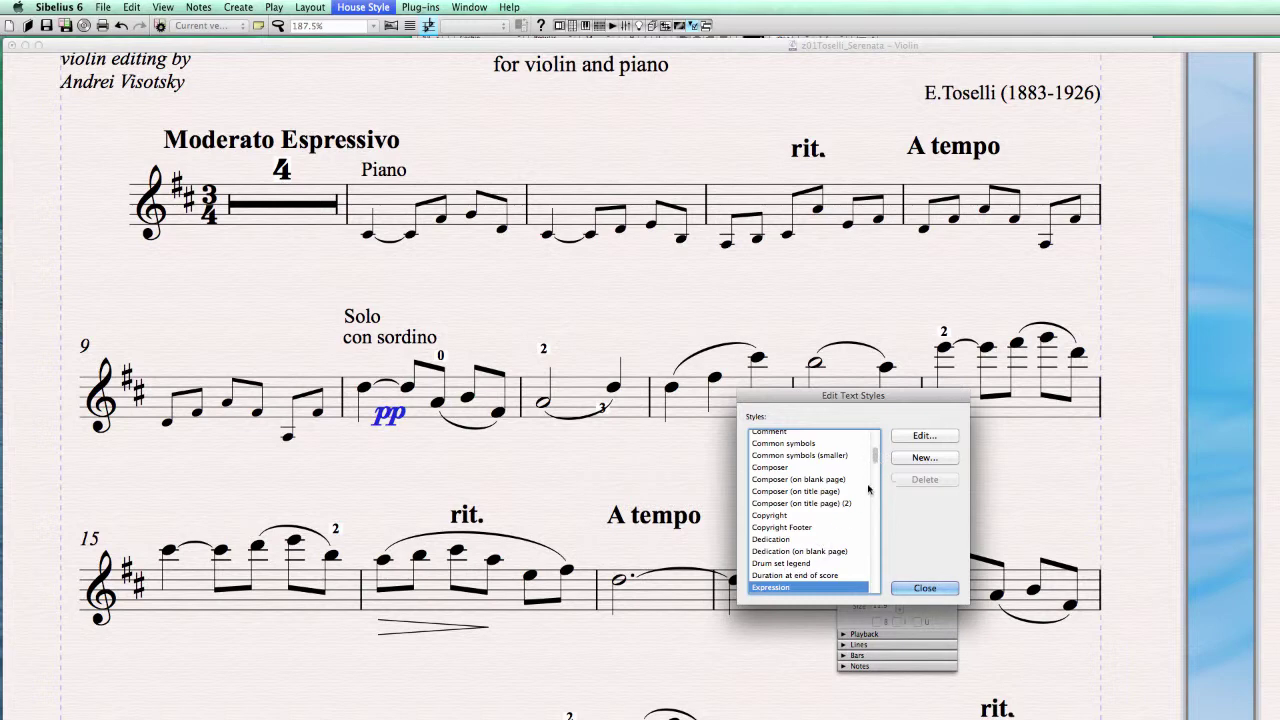
{"action": "left_click", "coordinate": [912, 436]}
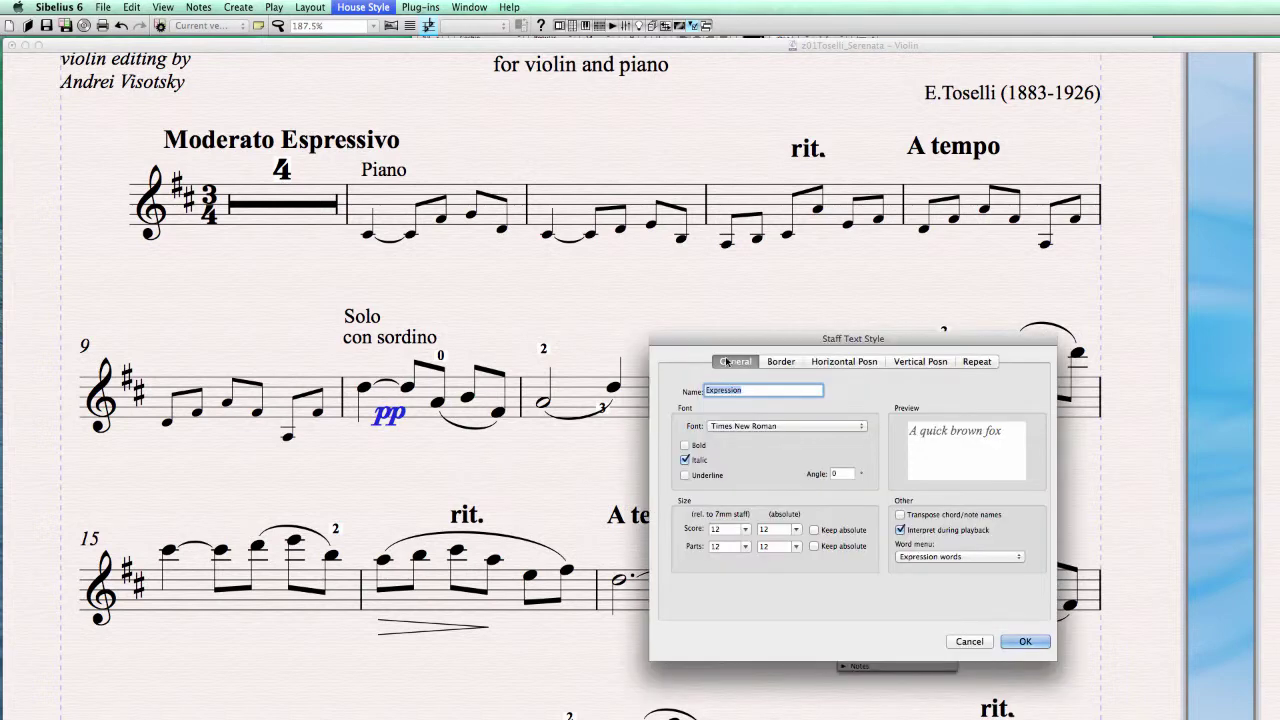
{"action": "left_click", "coordinate": [781, 362]}
{"action": "left_click", "coordinate": [684, 435]}
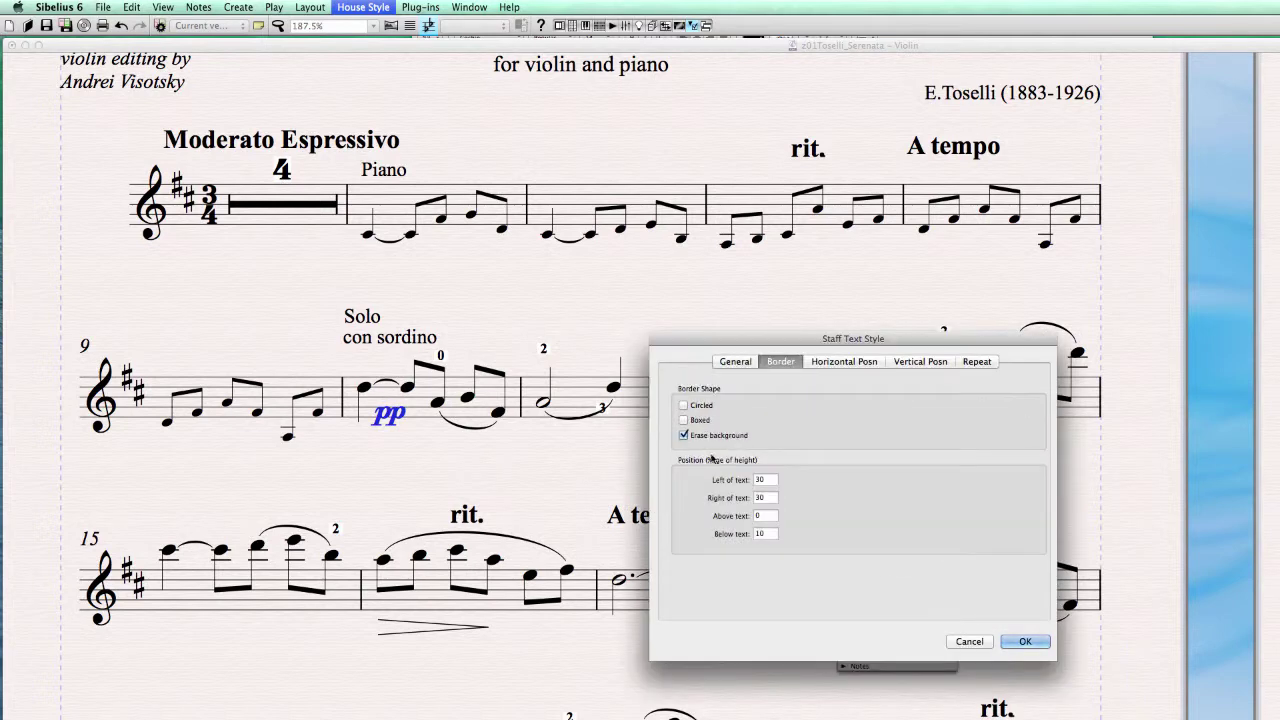
{"action": "left_click", "coordinate": [1024, 642]}
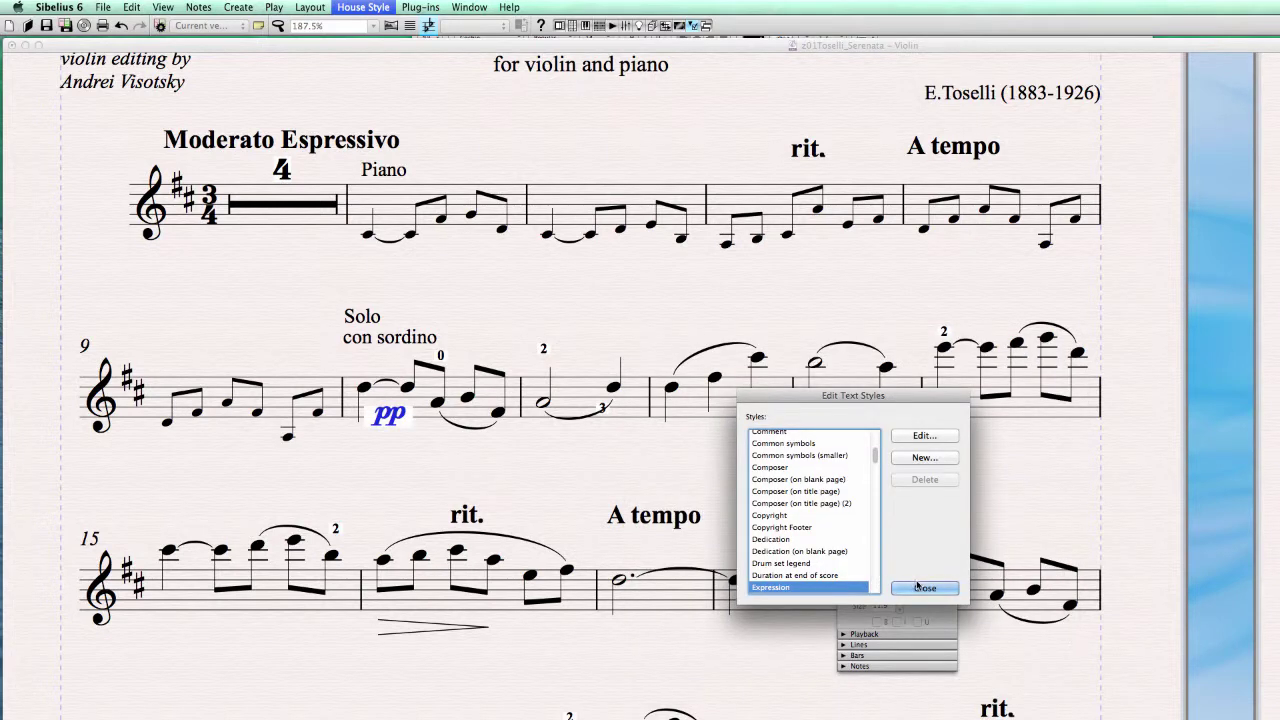
{"action": "left_click", "coordinate": [1008, 662]}
{"action": "left_click_drag", "start_coordinate": [393, 423], "coordinate": [402, 447]}
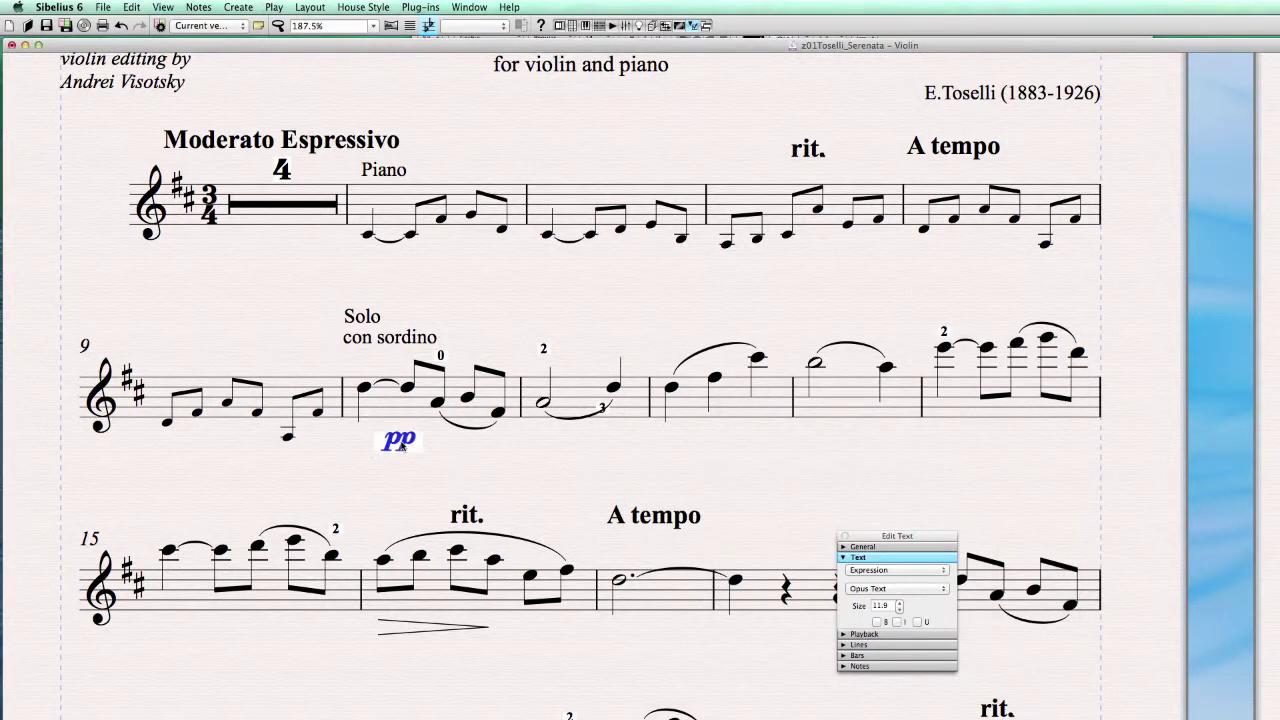
- Add a cresc. expression marking and place it below the start of bar 12
{"action": "left_click", "coordinate": [540, 404]}
{"action": "key", "text": "super+e"}
{"action": "type", "text": "cresc."}
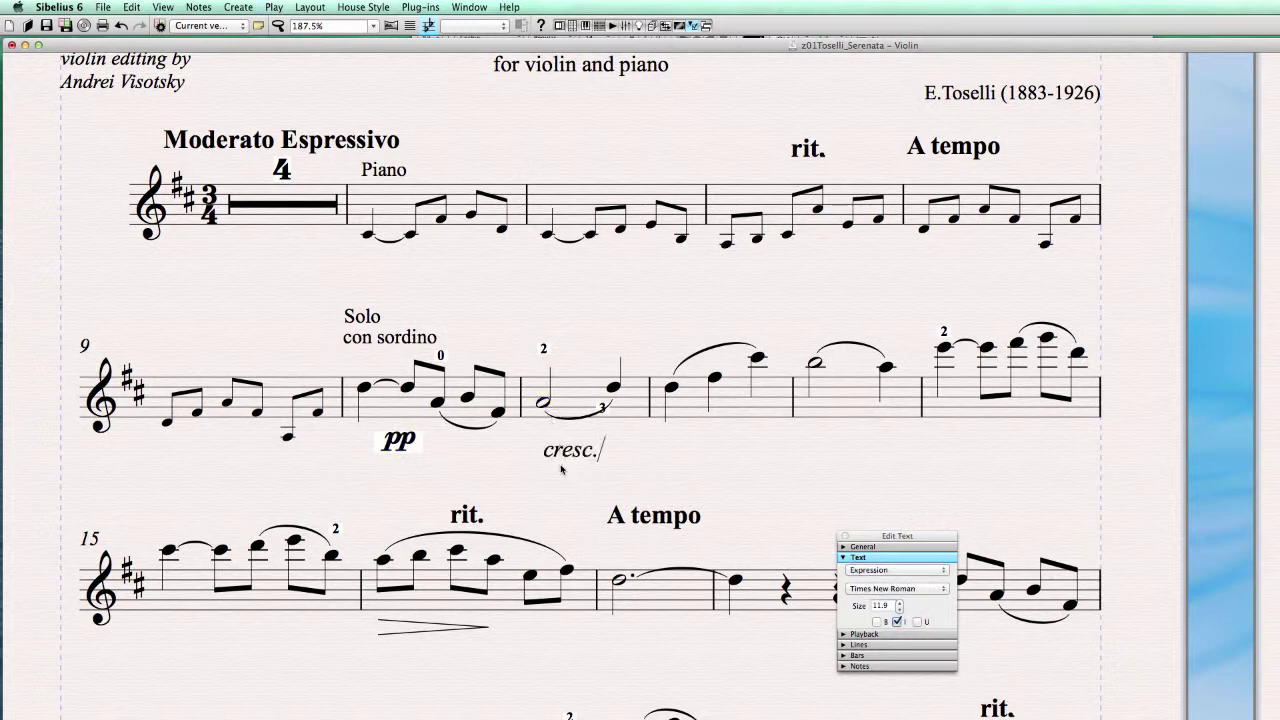
{"action": "key", "text": "Escape"}
{"action": "left_click_drag", "start_coordinate": [566, 454], "coordinate": [814, 360]}
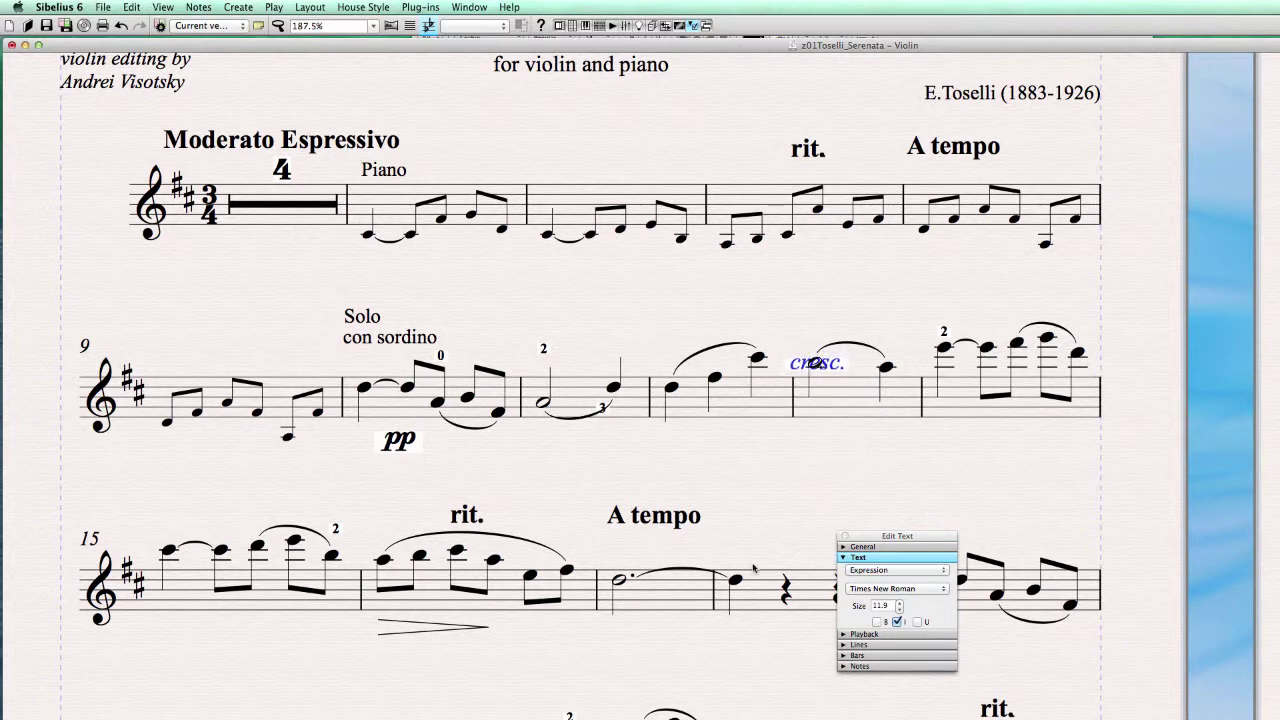
{"action": "left_click_drag", "start_coordinate": [798, 365], "coordinate": [668, 440]}
- Attach new fingering text beneath the last note of bar 11
{"action": "left_click", "coordinate": [624, 434]}
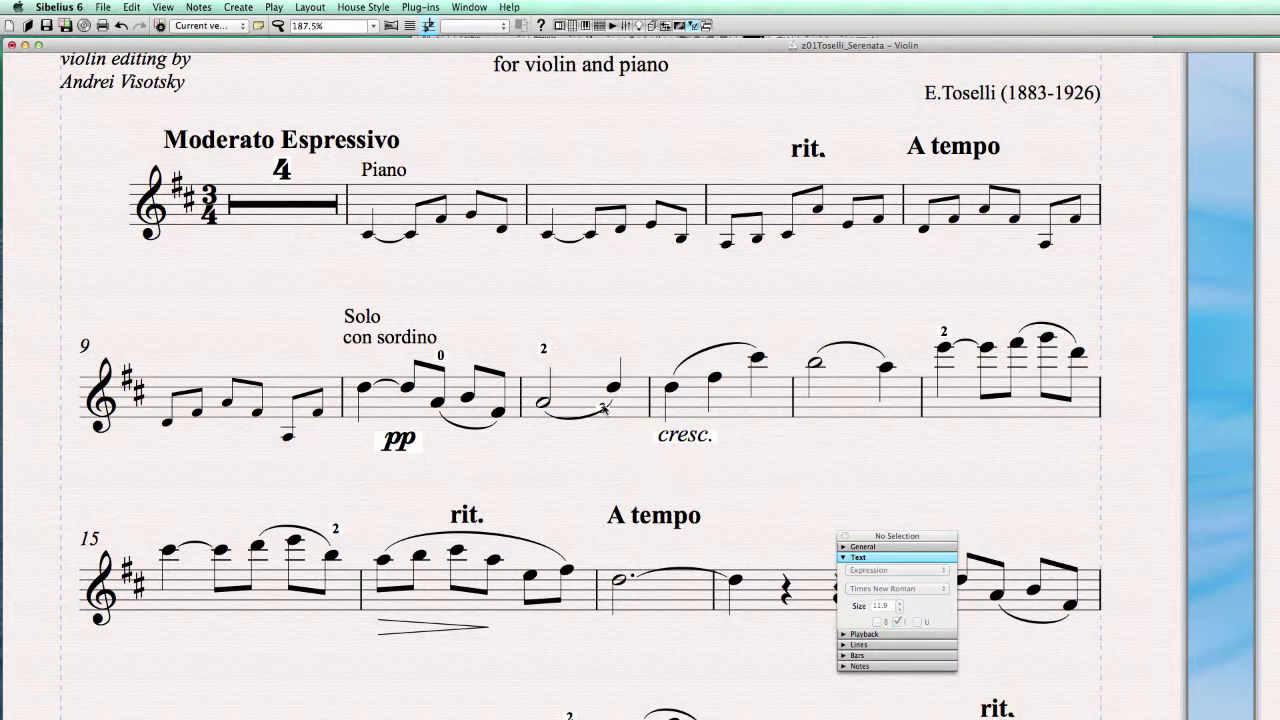
{"action": "key", "text": "ctrl+alt+f"}
{"action": "left_click", "coordinate": [608, 432]}
- Enter fingering 3, then move cresc. left and slightly up to sit right after it
{"action": "type", "text": "3"}
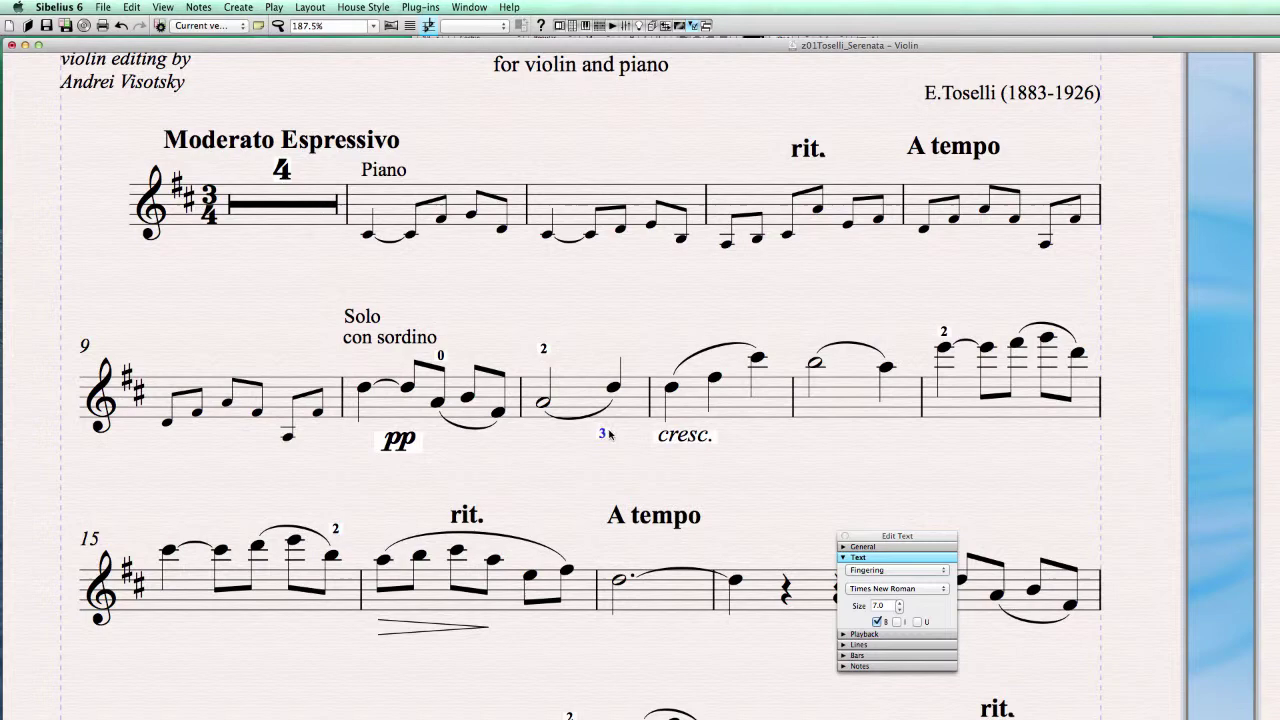
{"action": "left_click", "coordinate": [697, 437]}
{"action": "left_click", "coordinate": [378, 8]}
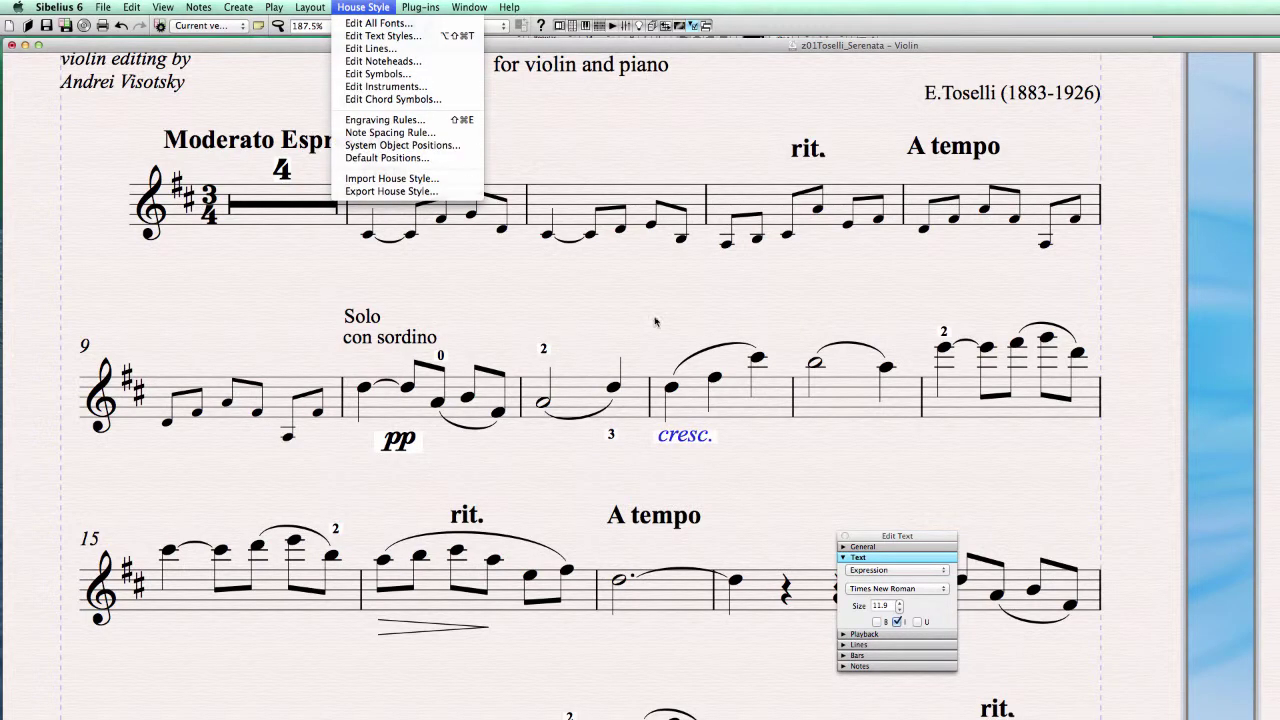
{"action": "left_click", "coordinate": [708, 434]}
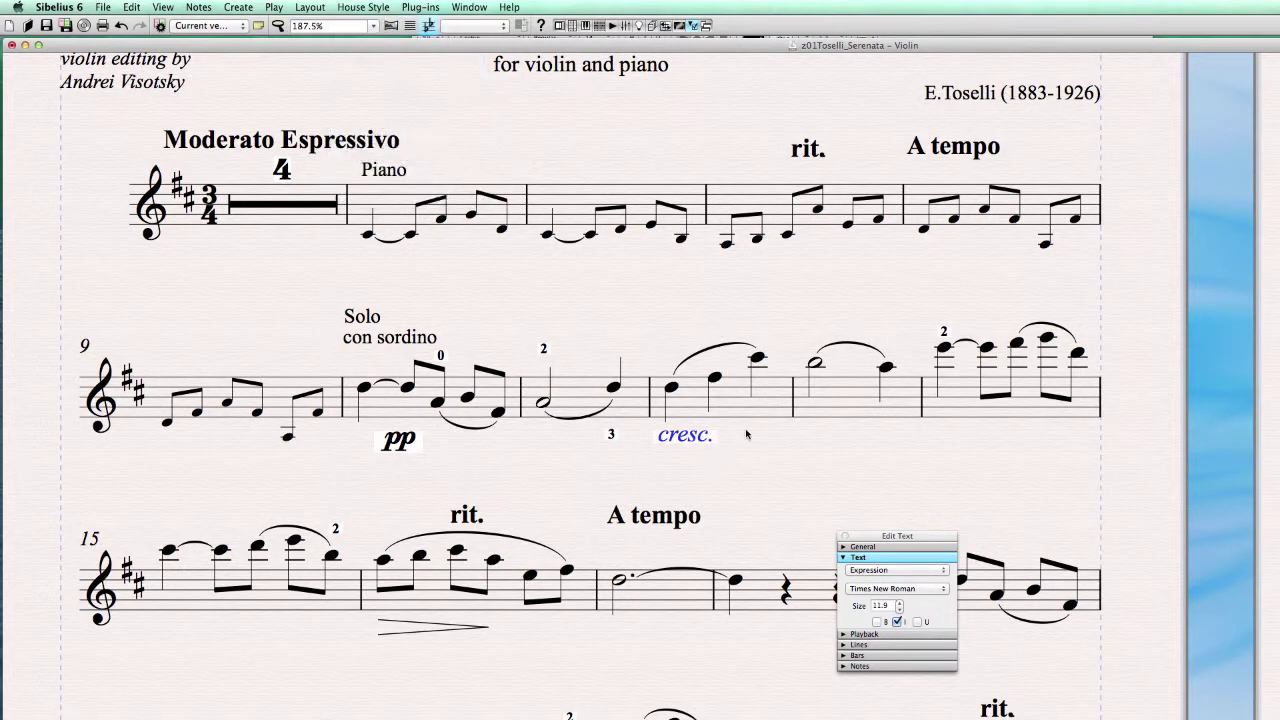
{"action": "scroll", "coordinate": [746, 434], "scroll_direction": "up", "scroll_amount": 5}
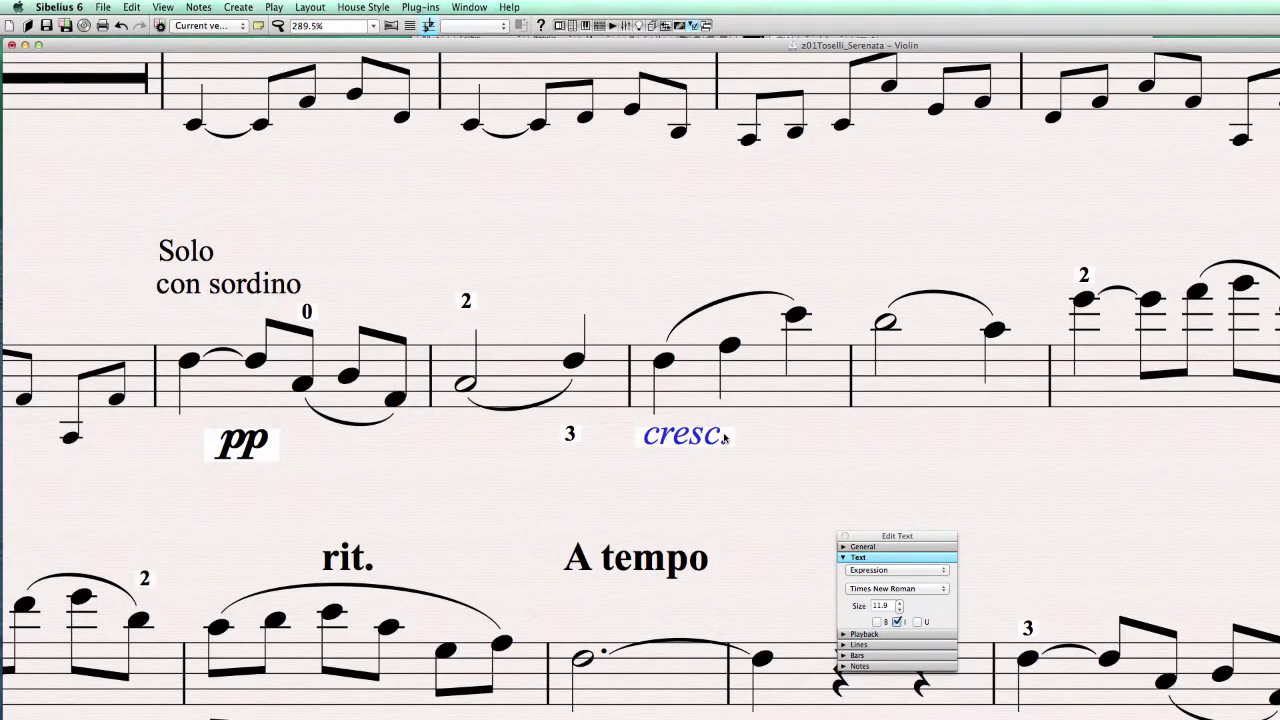
{"action": "left_click_drag", "start_coordinate": [718, 440], "coordinate": [655, 436]}
{"action": "key", "text": "Up"}
{"action": "key", "text": "Up"}
{"action": "key", "text": "Up"}
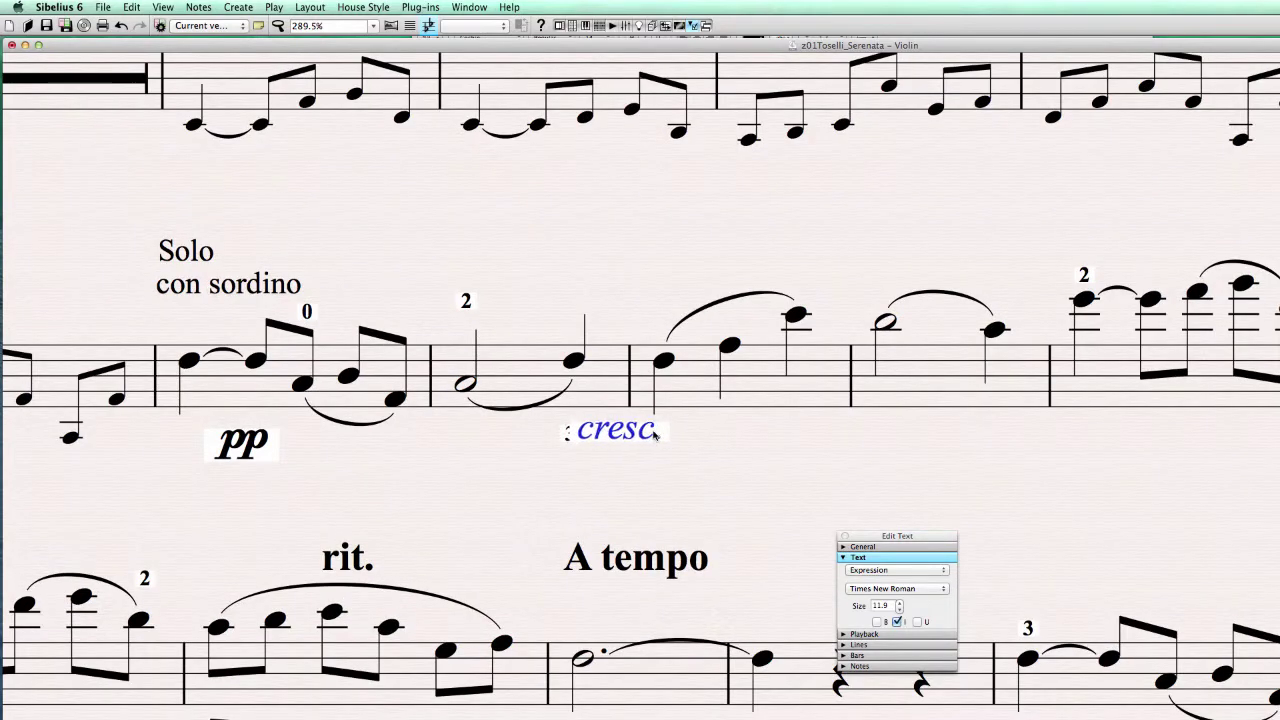
{"action": "key", "text": "Right"}
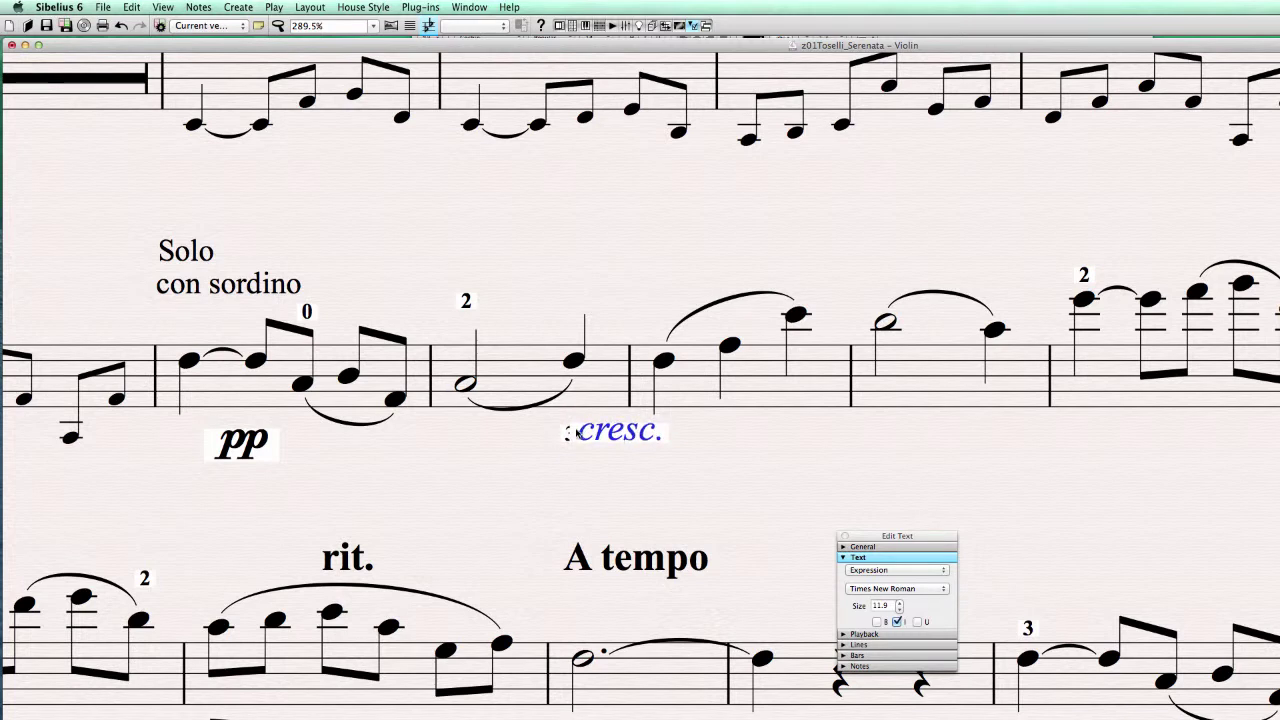
{"action": "left_click", "coordinate": [363, 7]}
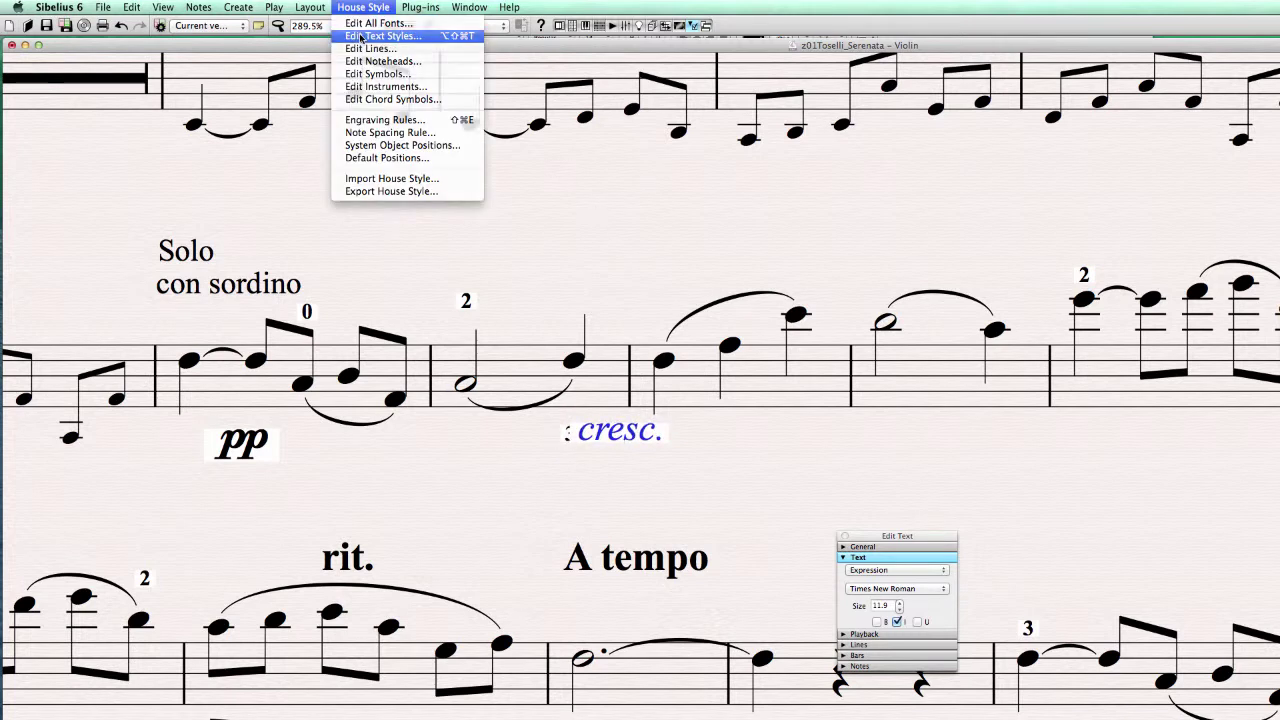
- Change the Expression text style's left erase margin from 30 to 15
{"action": "left_click", "coordinate": [368, 38]}
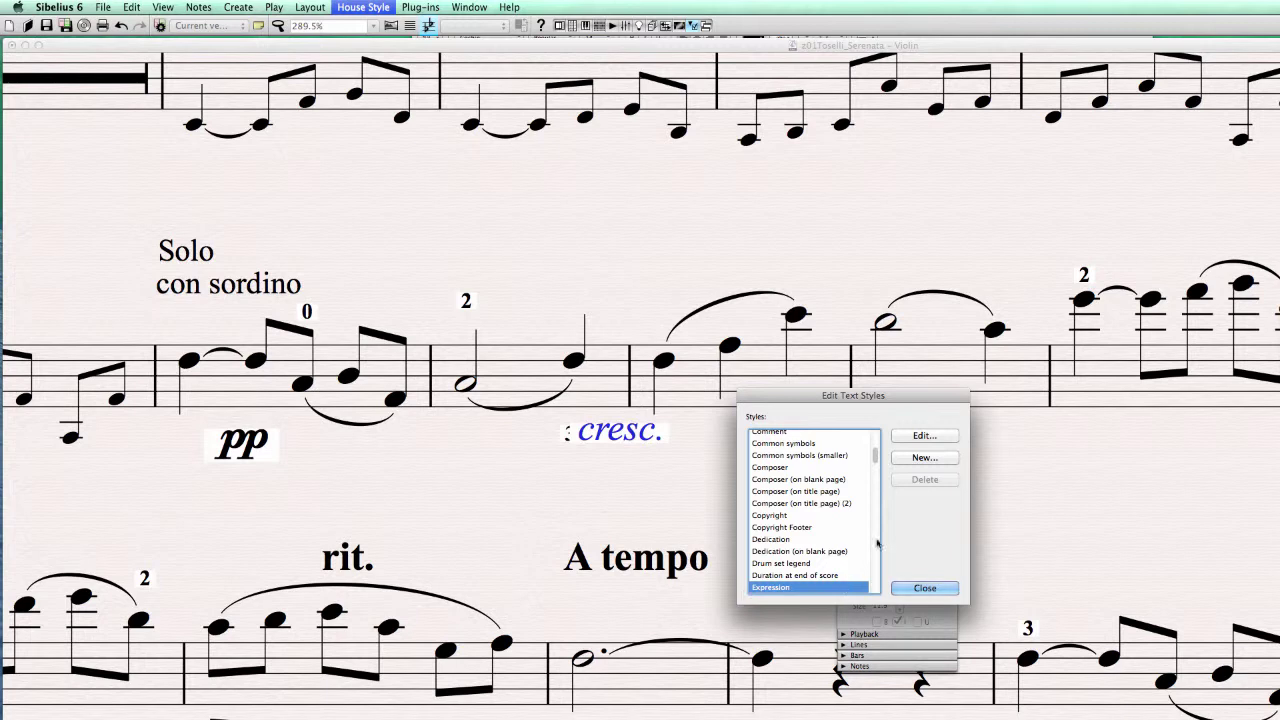
{"action": "left_click", "coordinate": [940, 440]}
{"action": "left_click", "coordinate": [781, 361]}
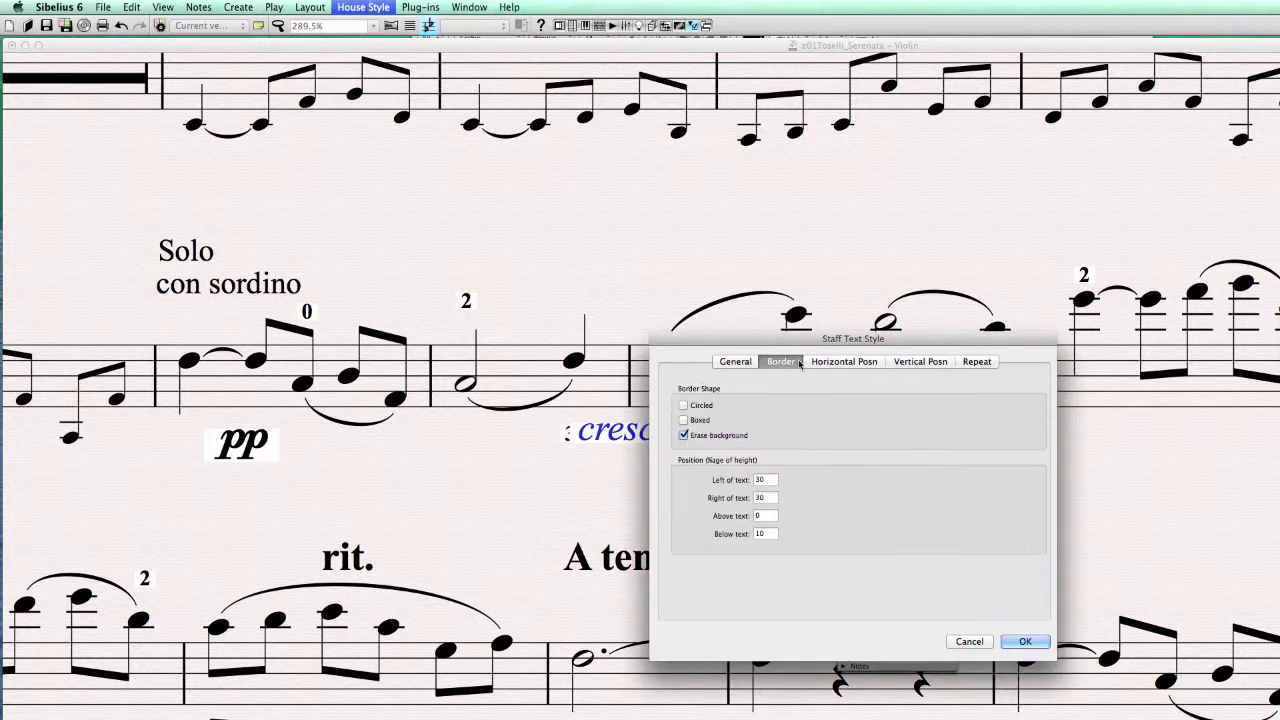
{"action": "left_click", "coordinate": [765, 480]}
{"action": "left_click_drag", "start_coordinate": [707, 341], "coordinate": [551, 473]}
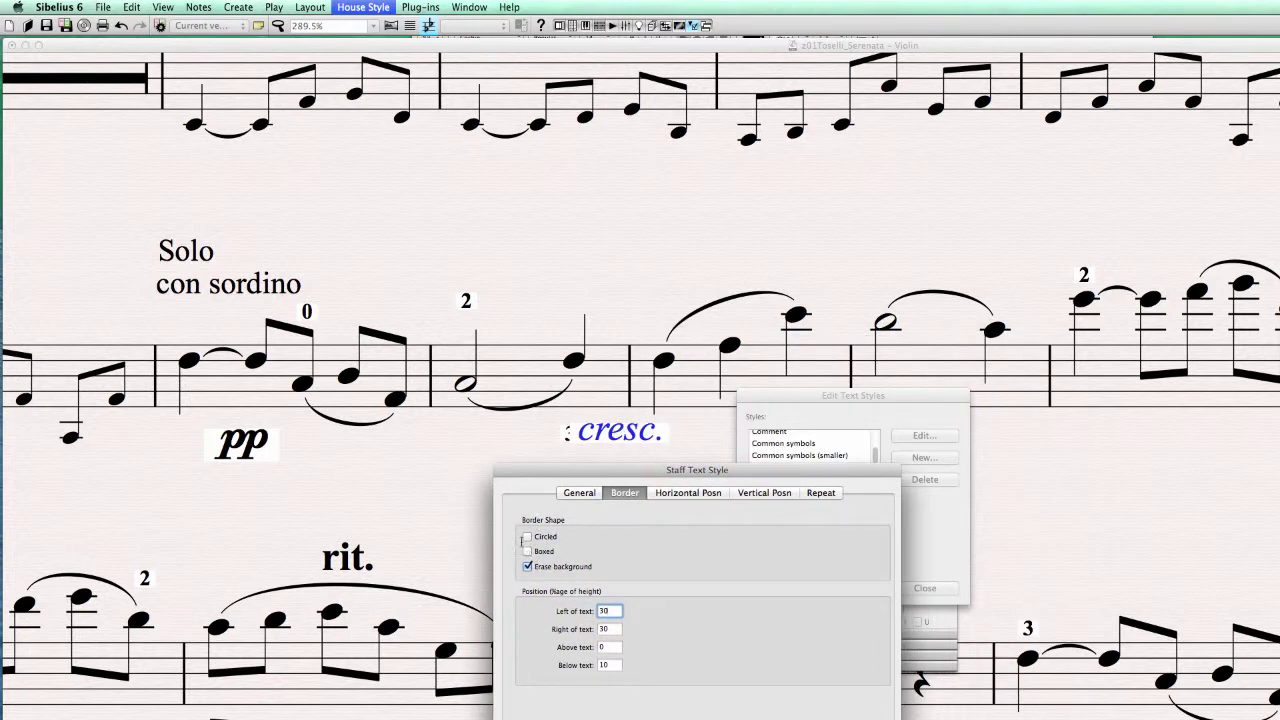
{"action": "double_click", "coordinate": [603, 611]}
{"action": "type", "text": "15"}
{"action": "key", "text": "Tab"}
{"action": "key", "text": "Return"}
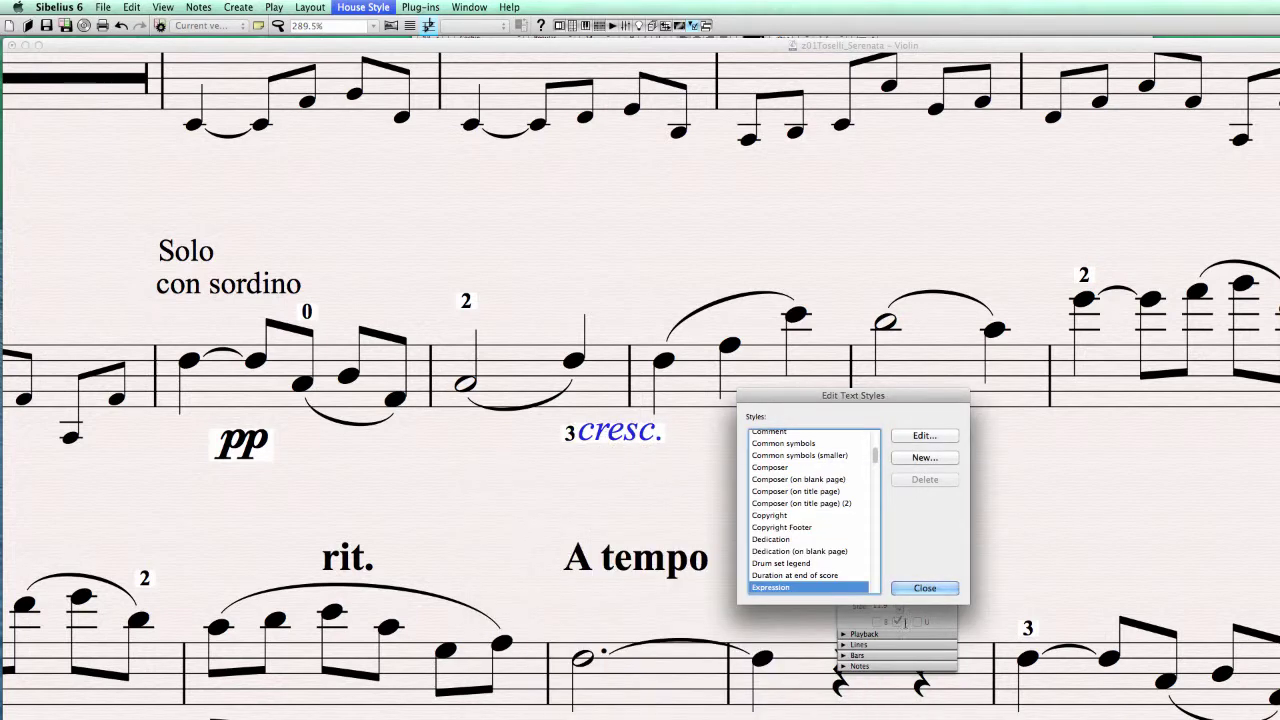
- Set the Fingering text style's left and right erase margins to 15
{"action": "scroll", "coordinate": [782, 575], "scroll_direction": "down", "scroll_amount": 3}
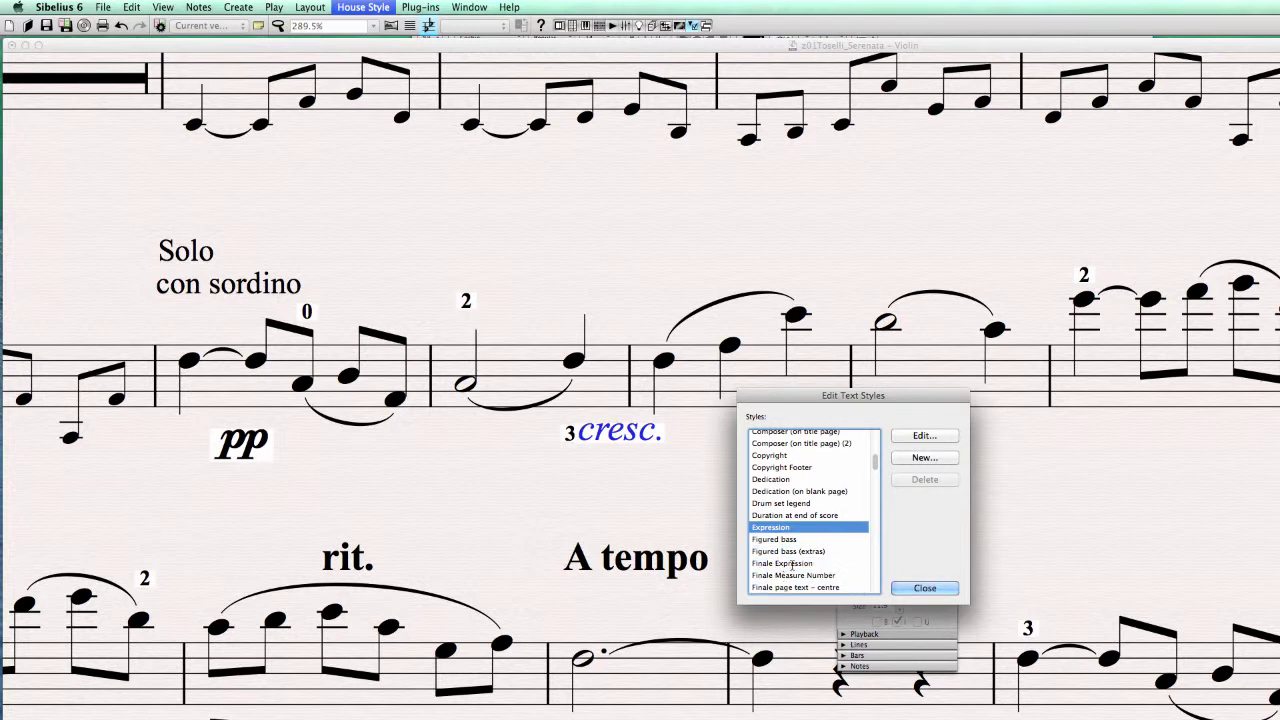
{"action": "scroll", "coordinate": [792, 566], "scroll_direction": "down", "scroll_amount": 4}
{"action": "left_click", "coordinate": [803, 576]}
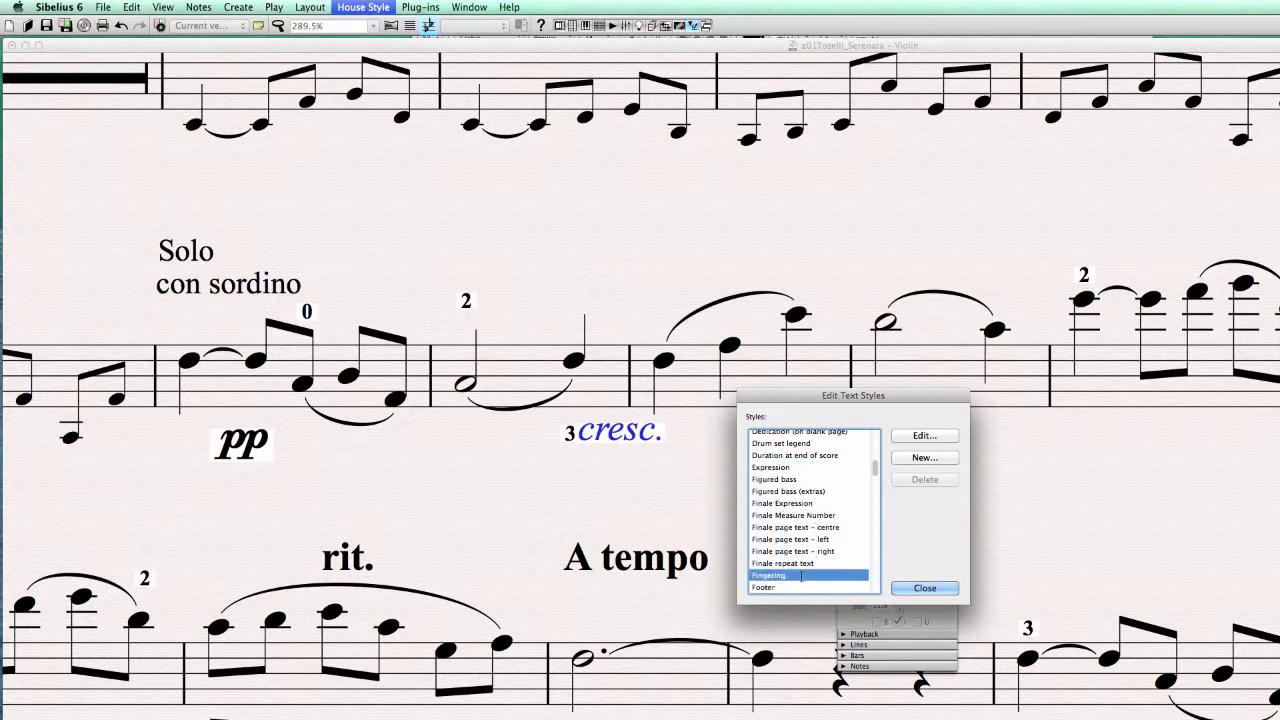
{"action": "left_click", "coordinate": [910, 438]}
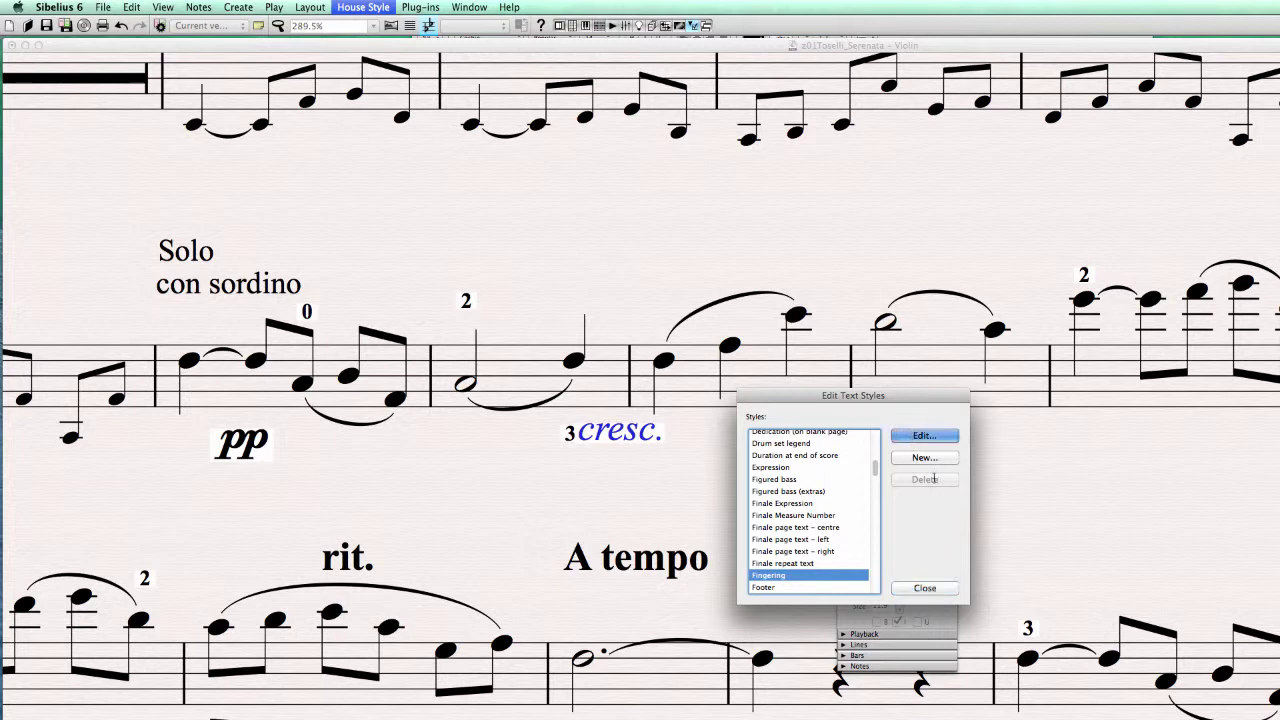
{"action": "left_click", "coordinate": [626, 493]}
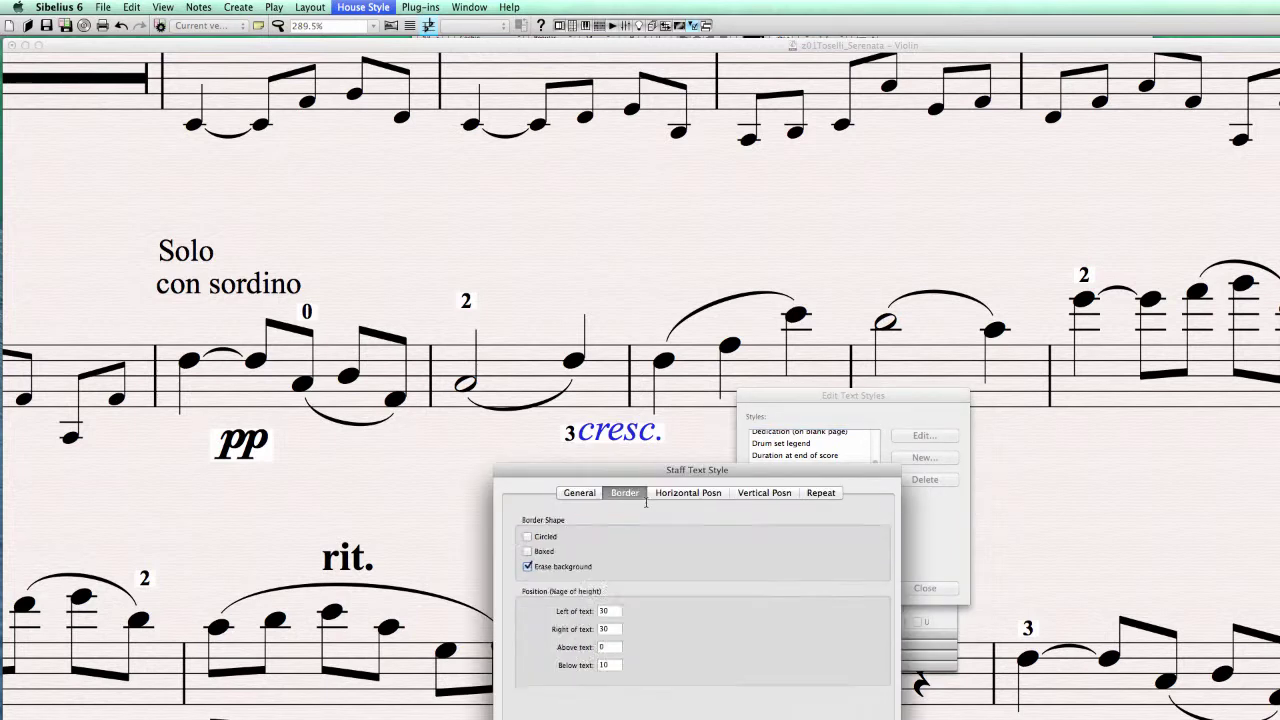
{"action": "double_click", "coordinate": [598, 611]}
{"action": "type", "text": "15"}
{"action": "key", "text": "Tab"}
{"action": "type", "text": "15"}
{"action": "key", "text": "Return"}
- Close the text styles list and shift cresc. right, clear of the 3 under bar 12
{"action": "left_click", "coordinate": [926, 588]}
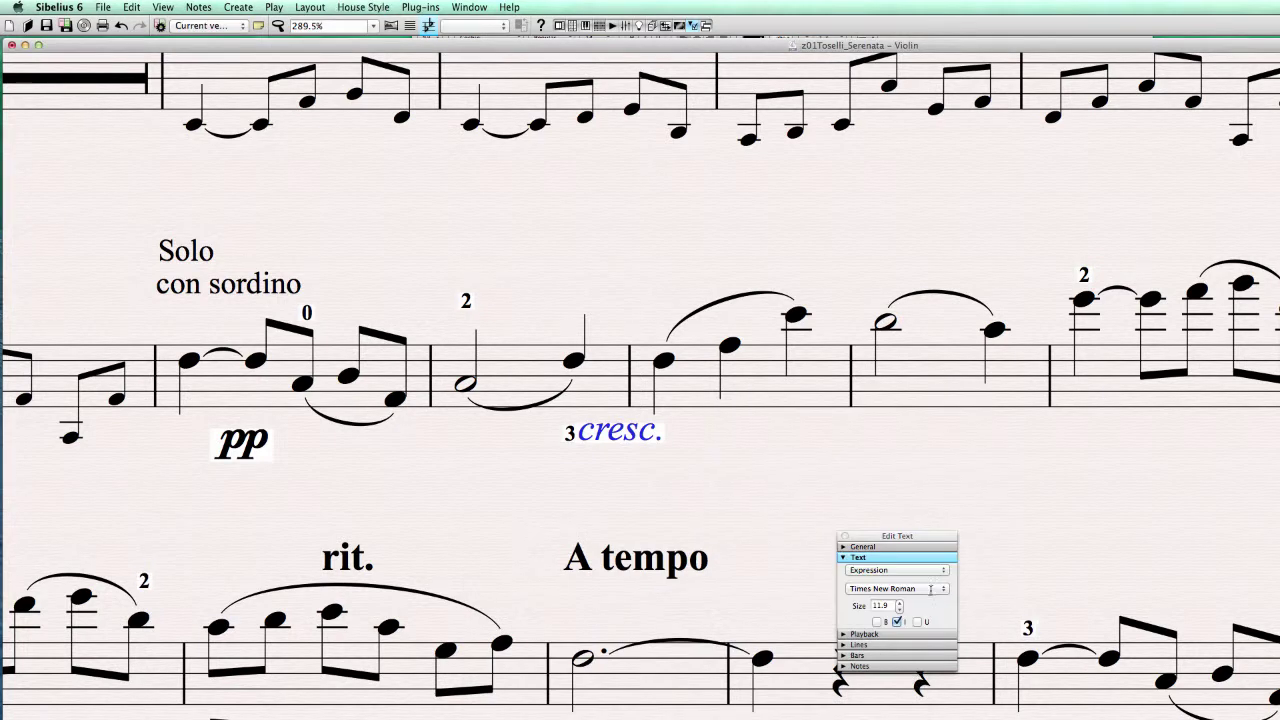
{"action": "left_click_drag", "start_coordinate": [620, 447], "coordinate": [729, 452]}
{"action": "left_click", "coordinate": [745, 481]}
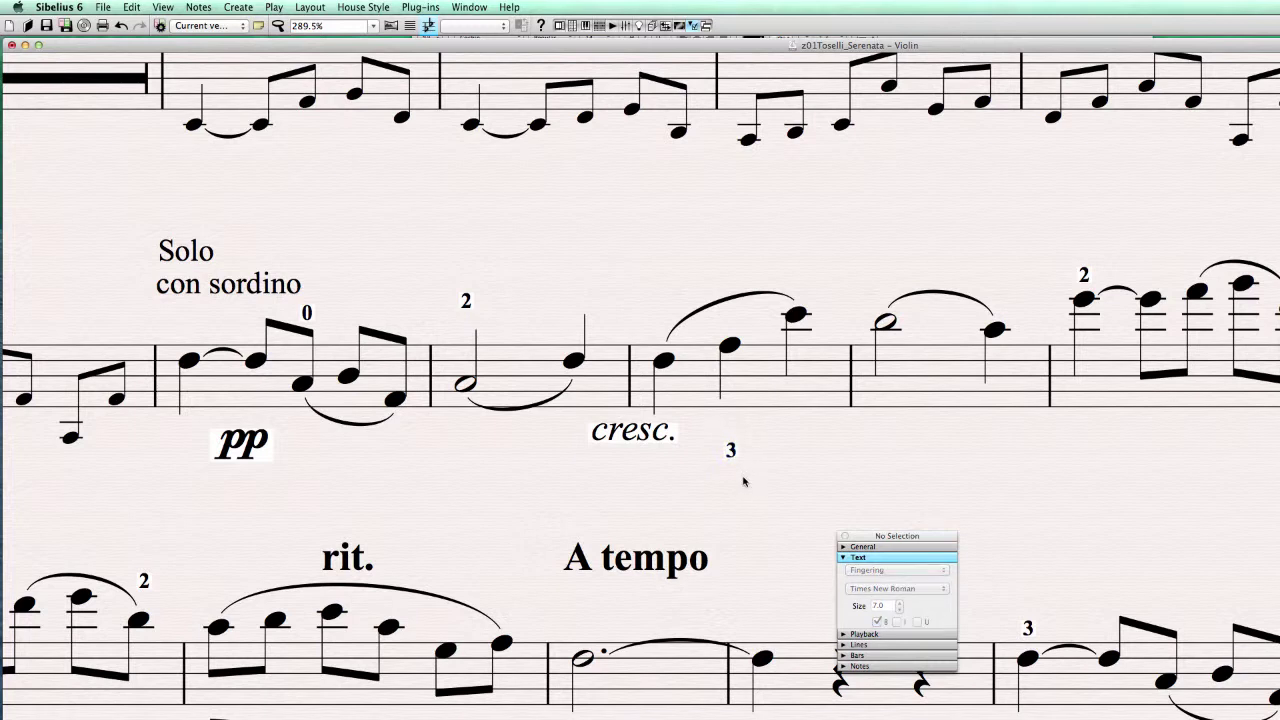